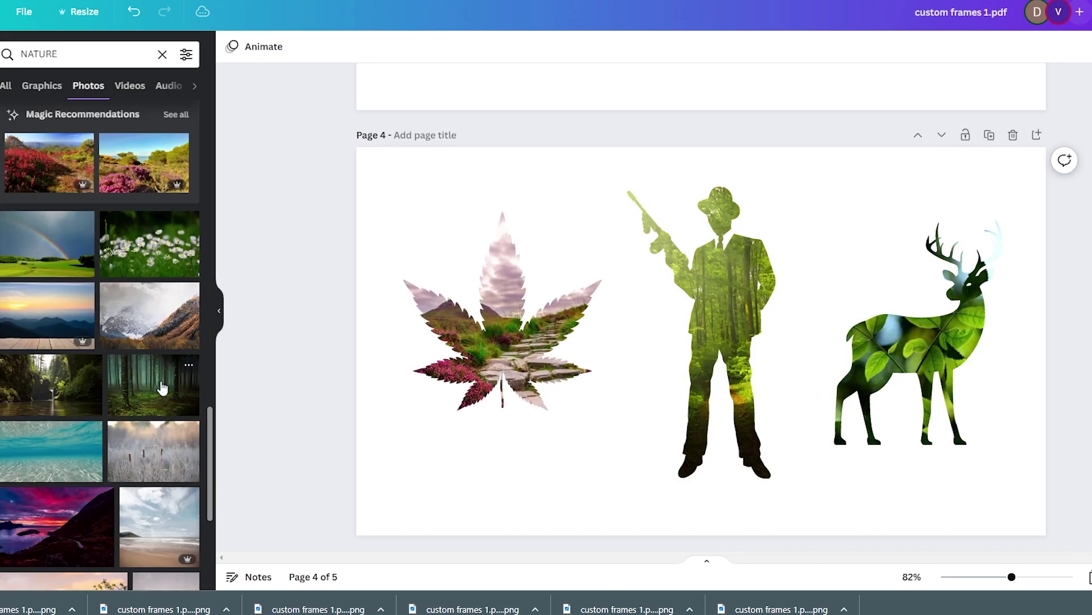
Fill the deer frame with a forest photo and the man frame with a sunset photo
drag(156, 387, 921, 349)
drag(57, 443, 715, 296)
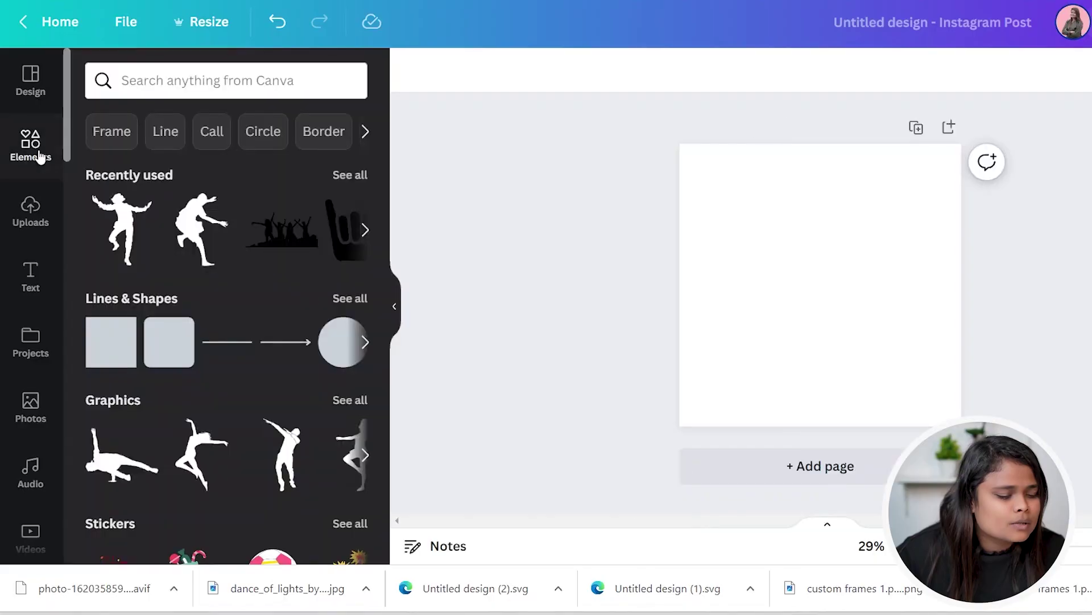
click(264, 73)
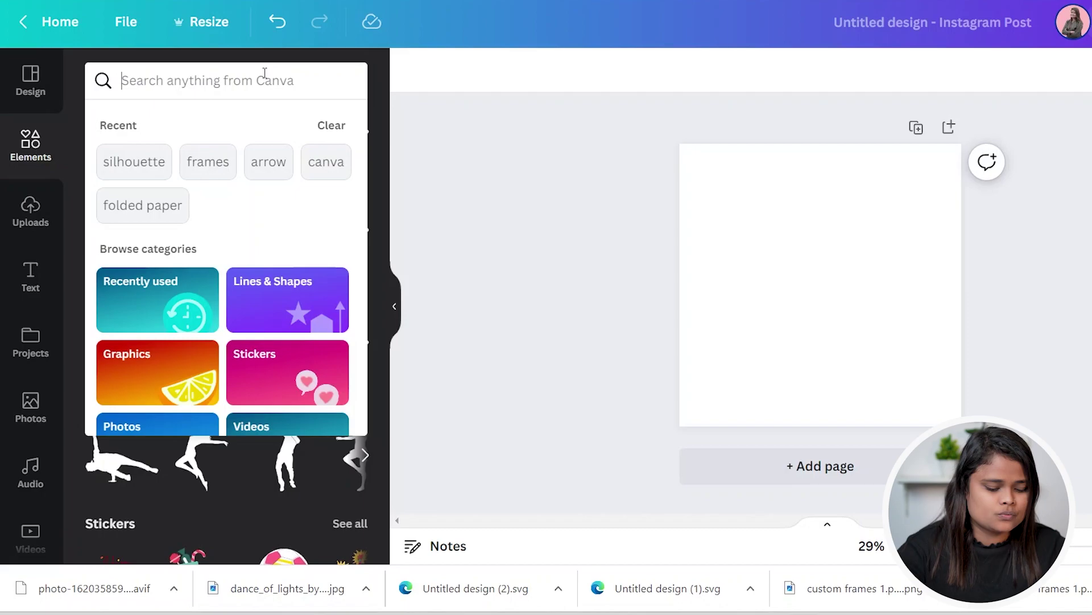
text(frames)
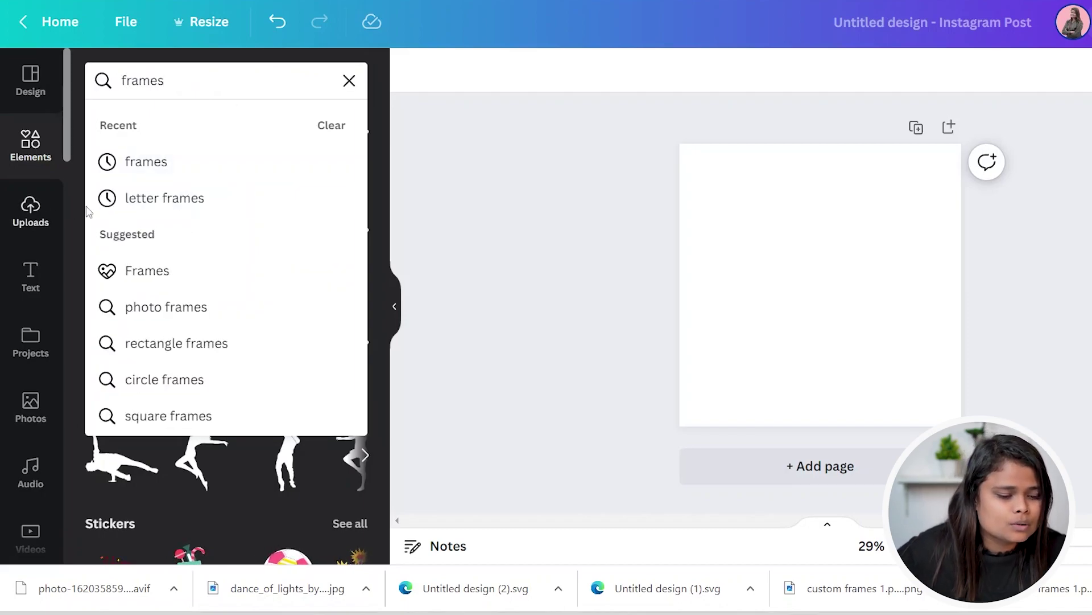
click(147, 163)
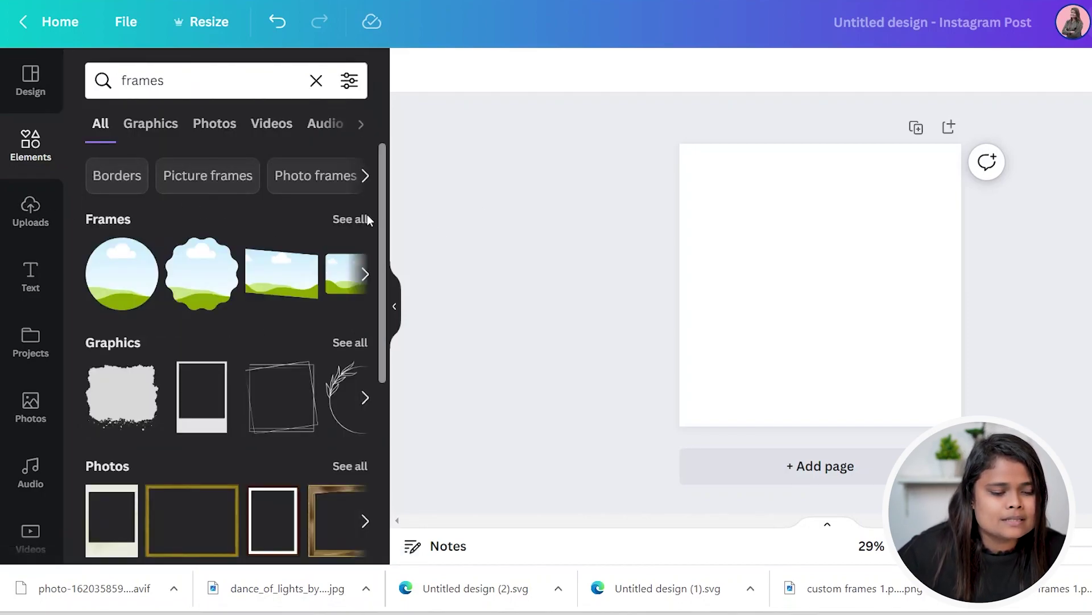
click(359, 219)
scroll(176, 358, down, 6)
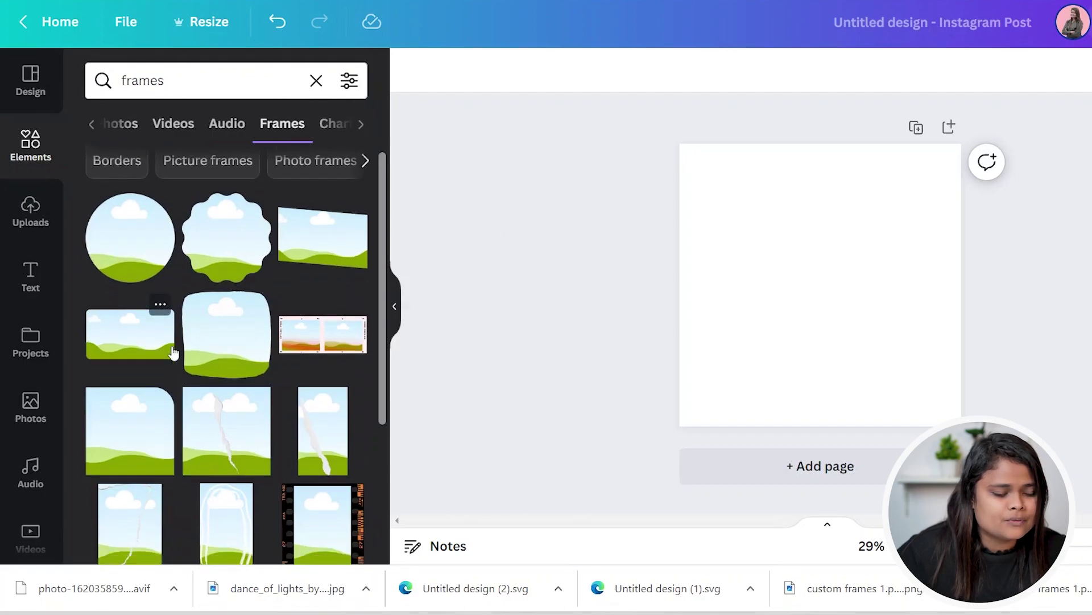
scroll(176, 359, up, 8)
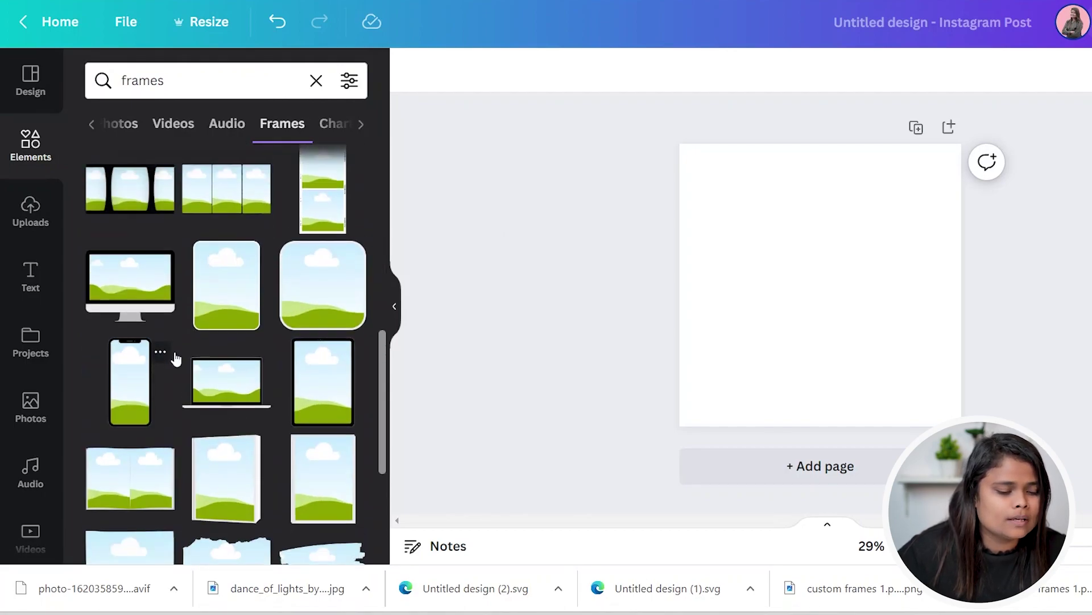
click(129, 248)
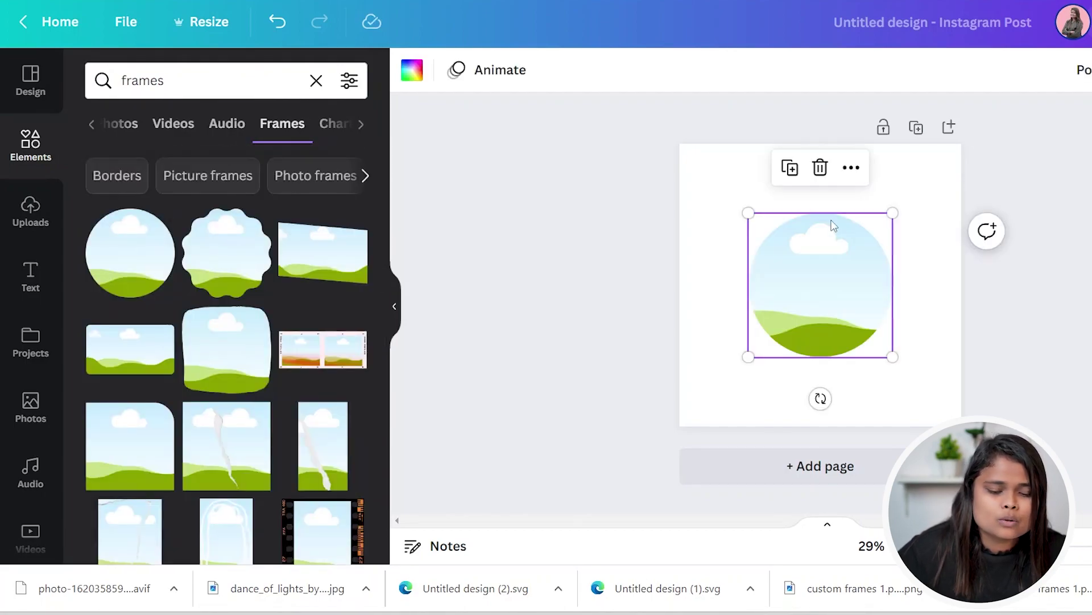
click(28, 406)
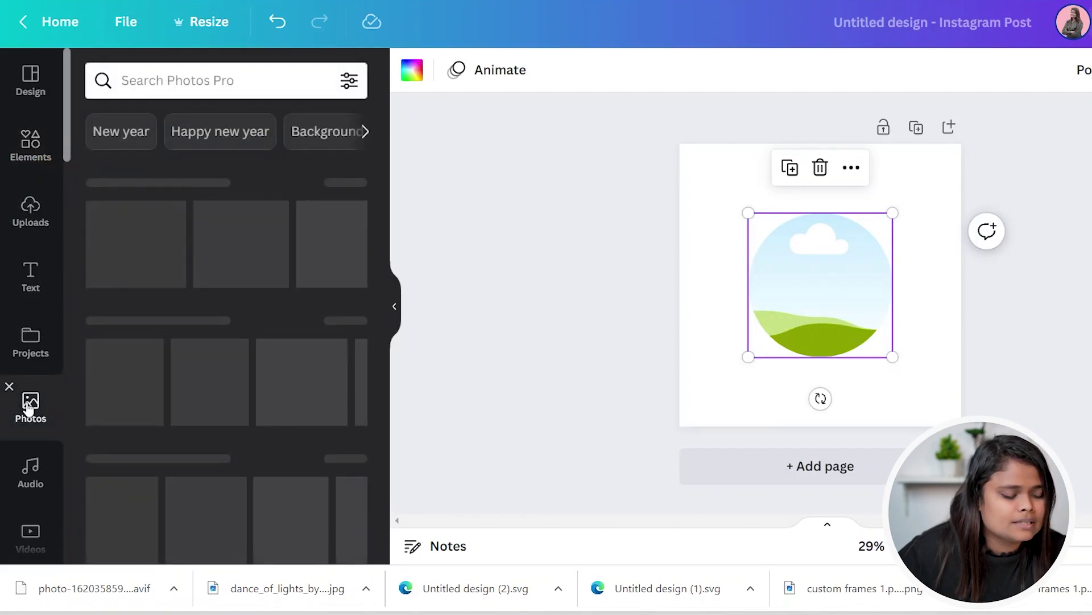
drag(114, 263, 819, 284)
drag(232, 249, 809, 278)
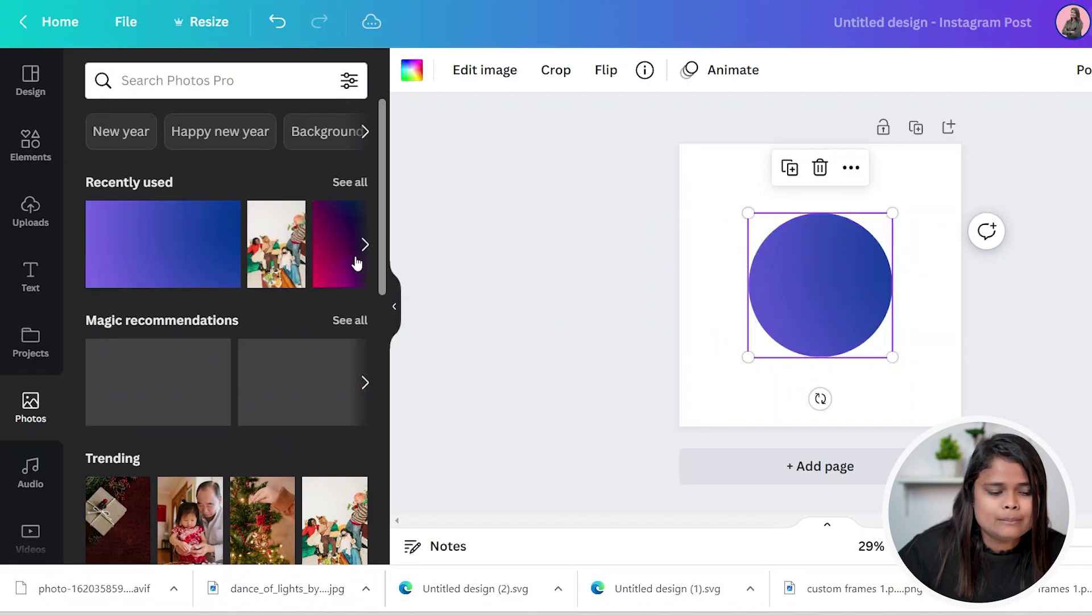
drag(332, 271, 793, 289)
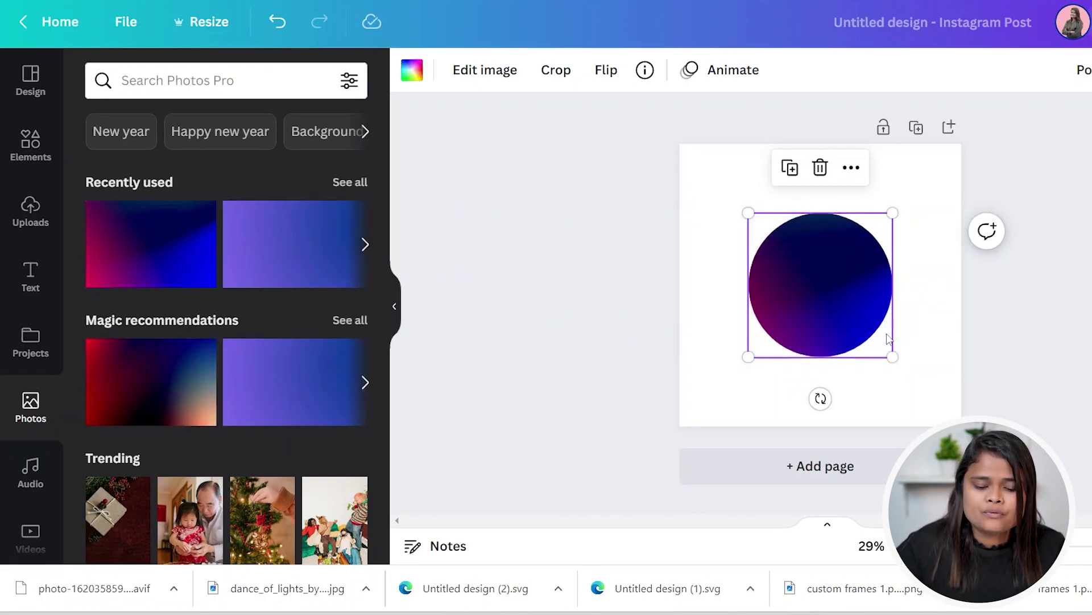
key(Delete)
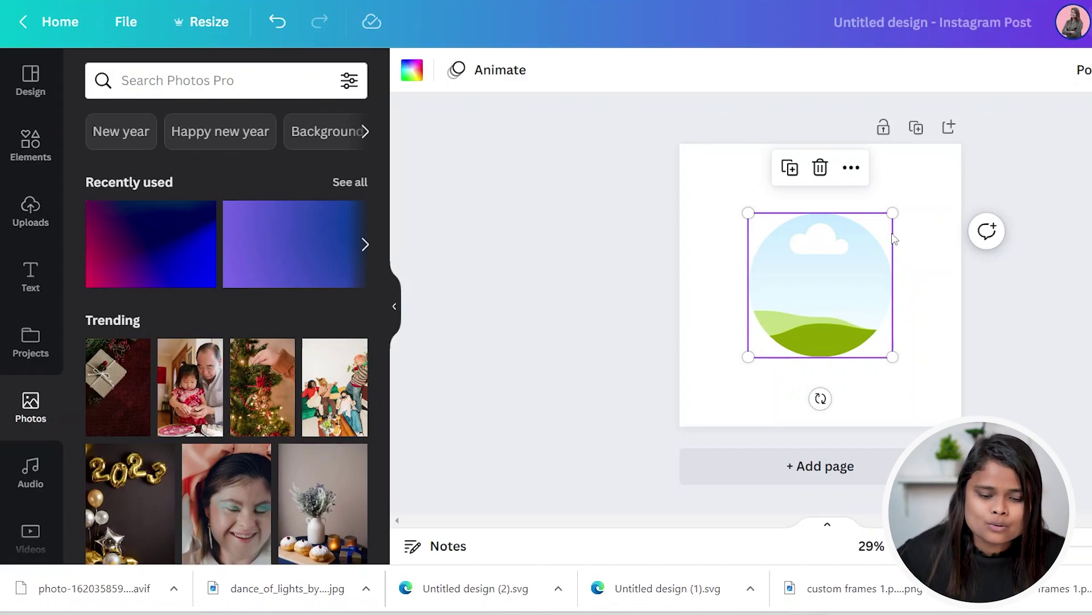
key(Delete)
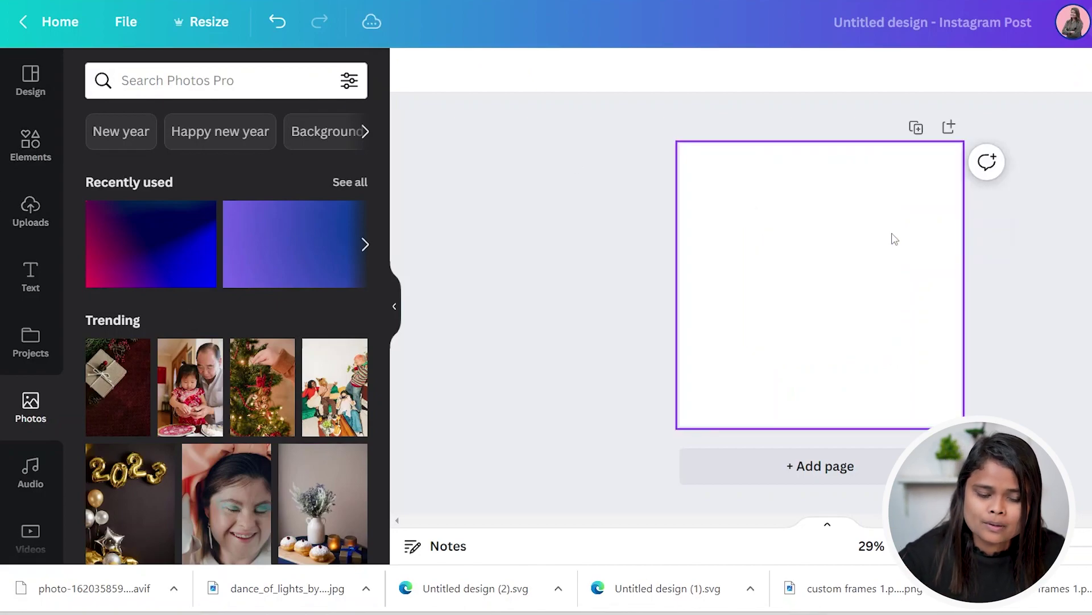
Replace the frames search with a 'silhouette' search and show only silhouette graphics
click(35, 155)
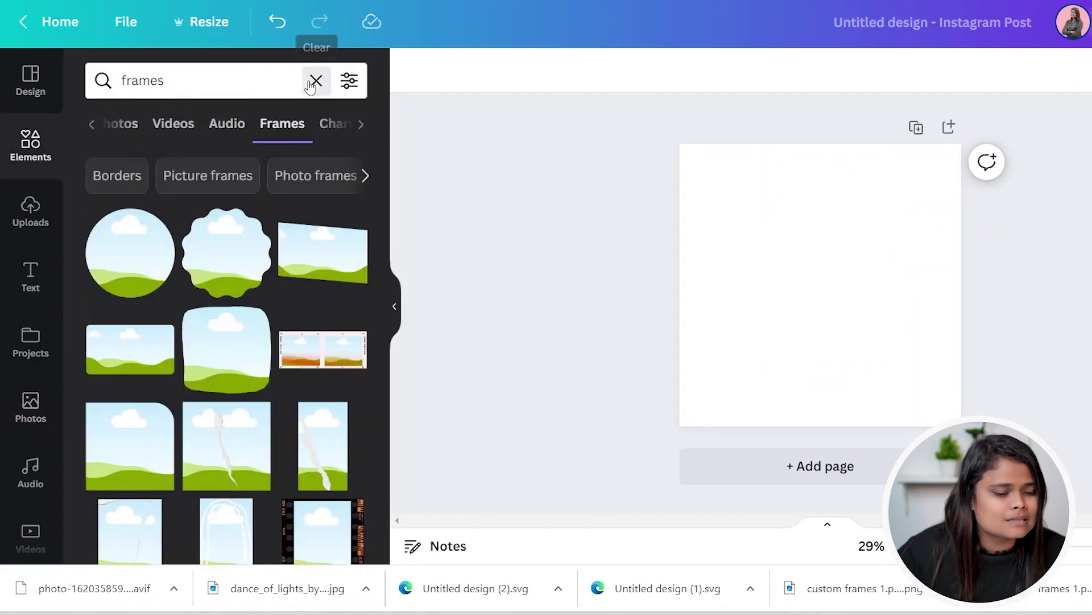
click(311, 86)
click(165, 73)
text(sil)
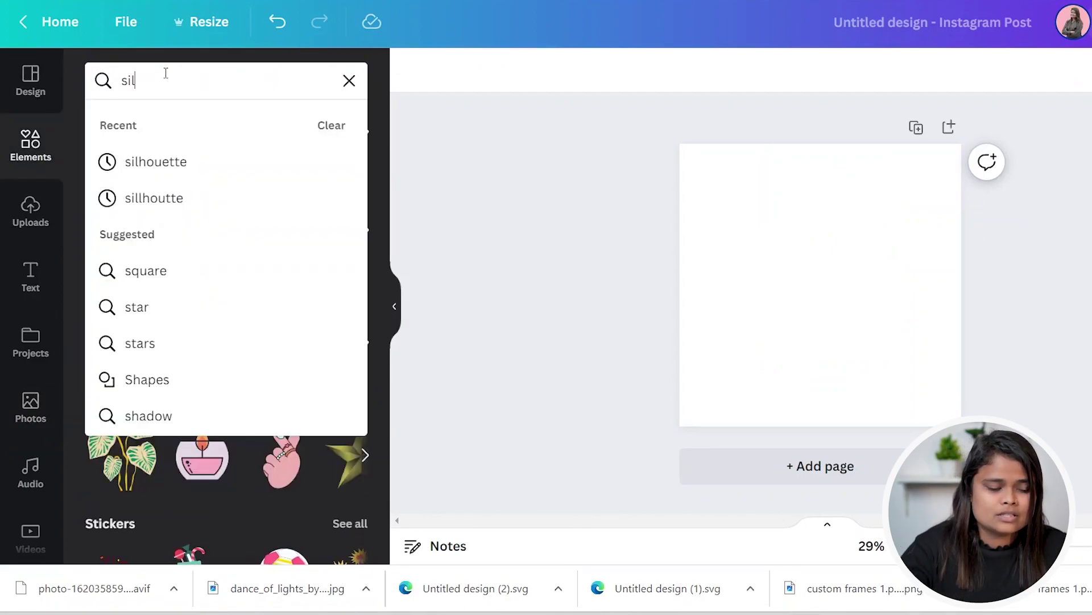
click(210, 163)
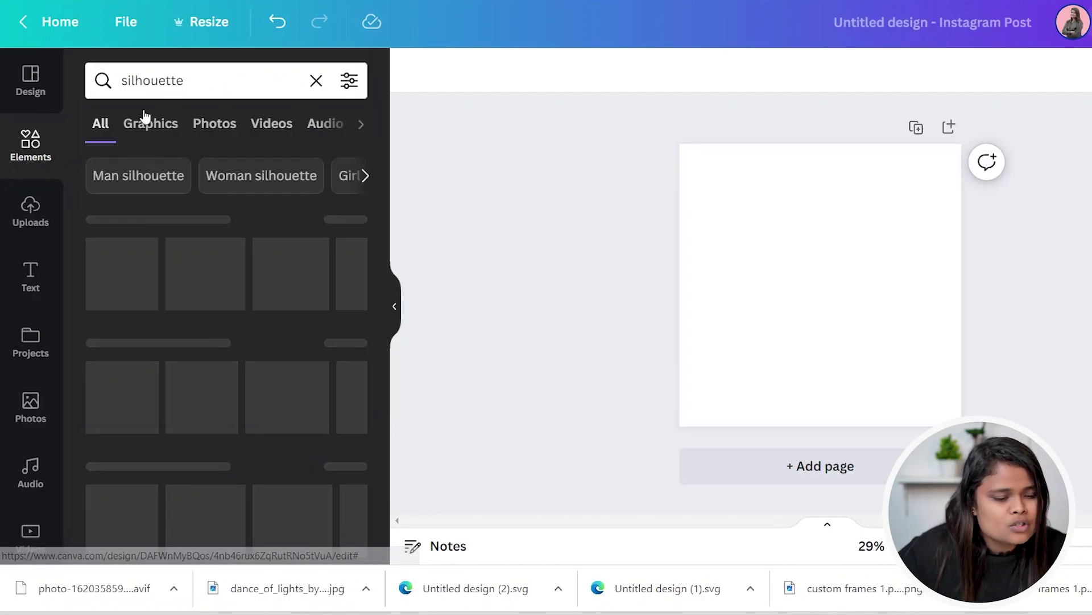
click(203, 80)
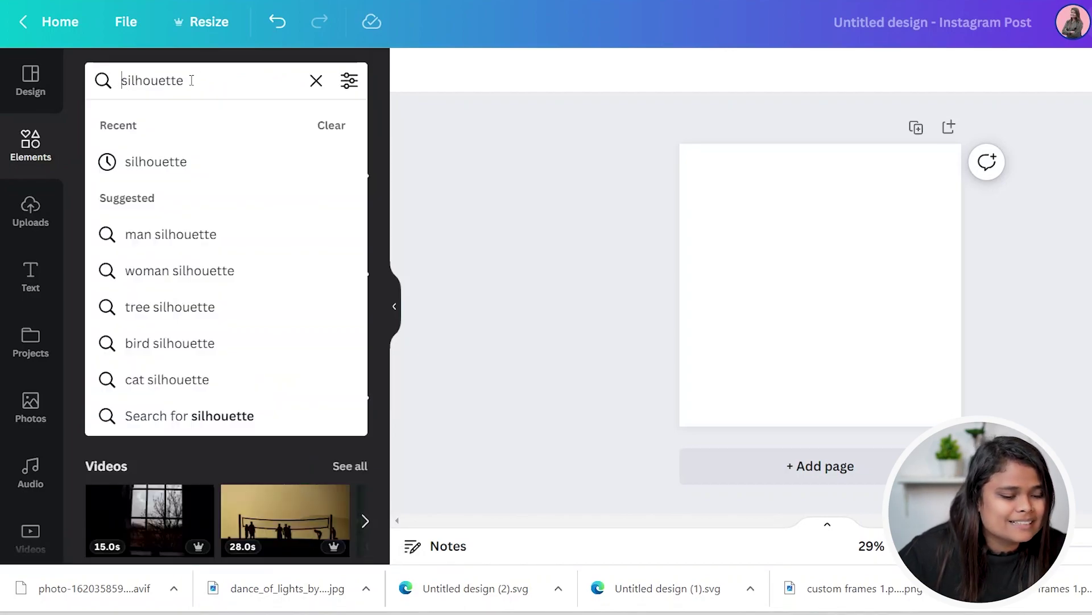
drag(190, 80, 130, 77)
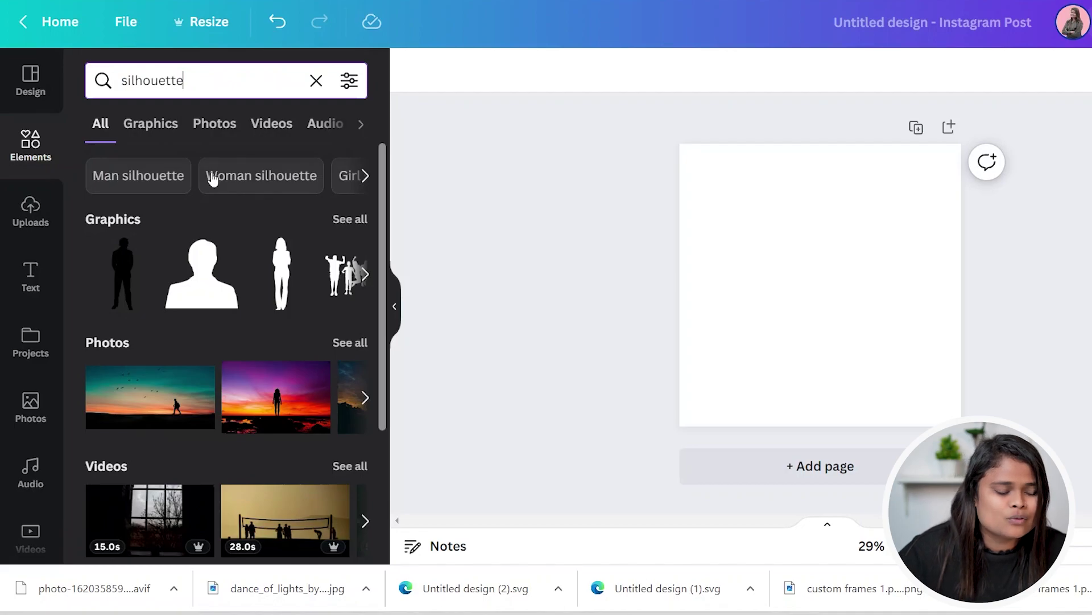
click(178, 126)
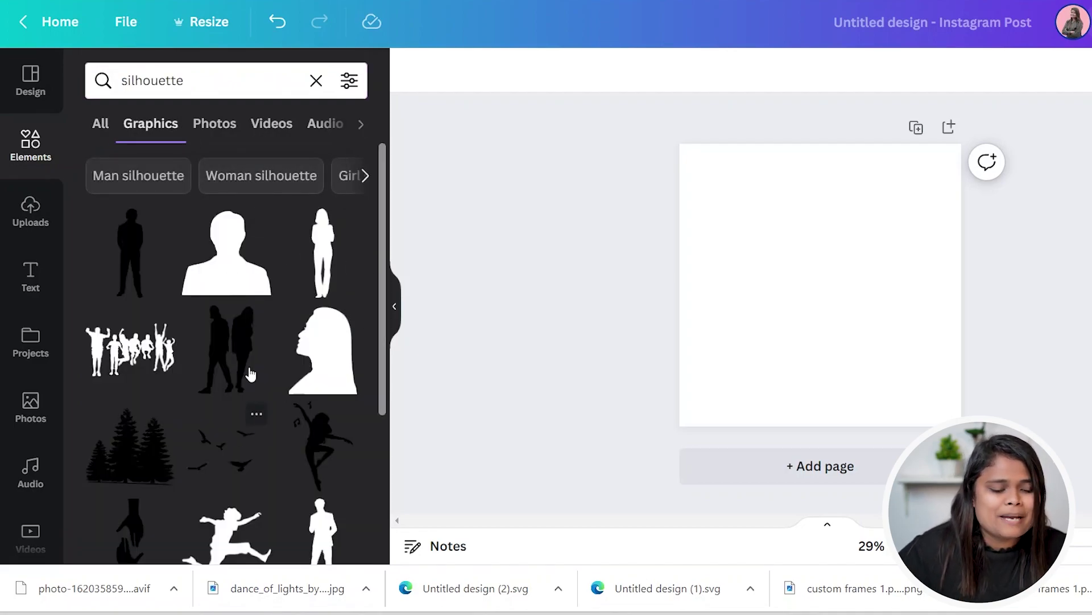
scroll(251, 374, down, 5)
scroll(255, 372, up, 5)
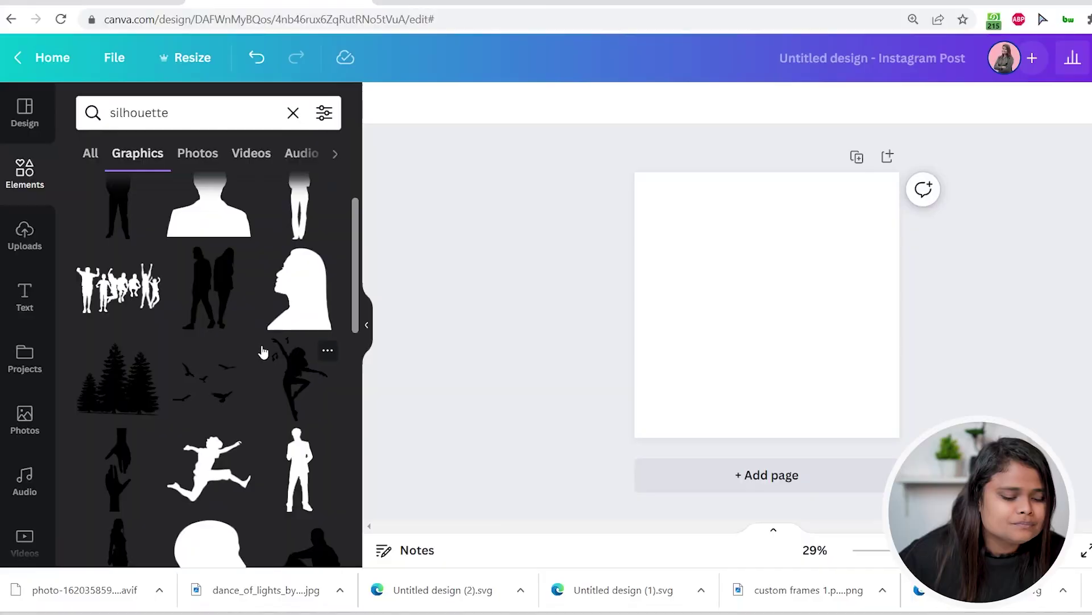
scroll(258, 343, up, 2)
scroll(255, 343, down, 2)
scroll(255, 345, down, 3)
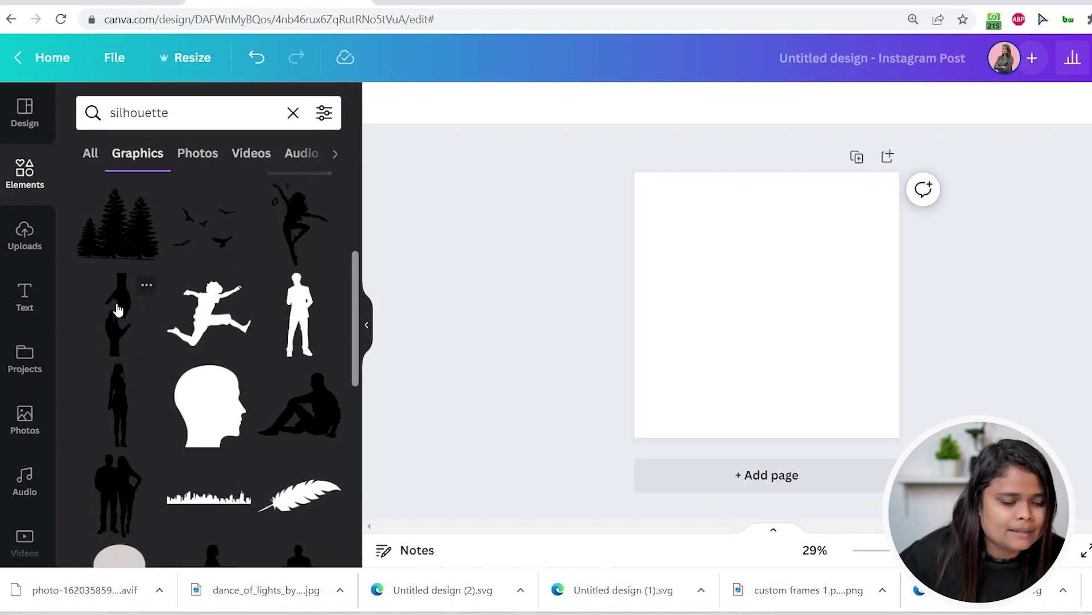
Add the jumping-kid silhouette and enlarge it to fill the centre of the page
click(221, 315)
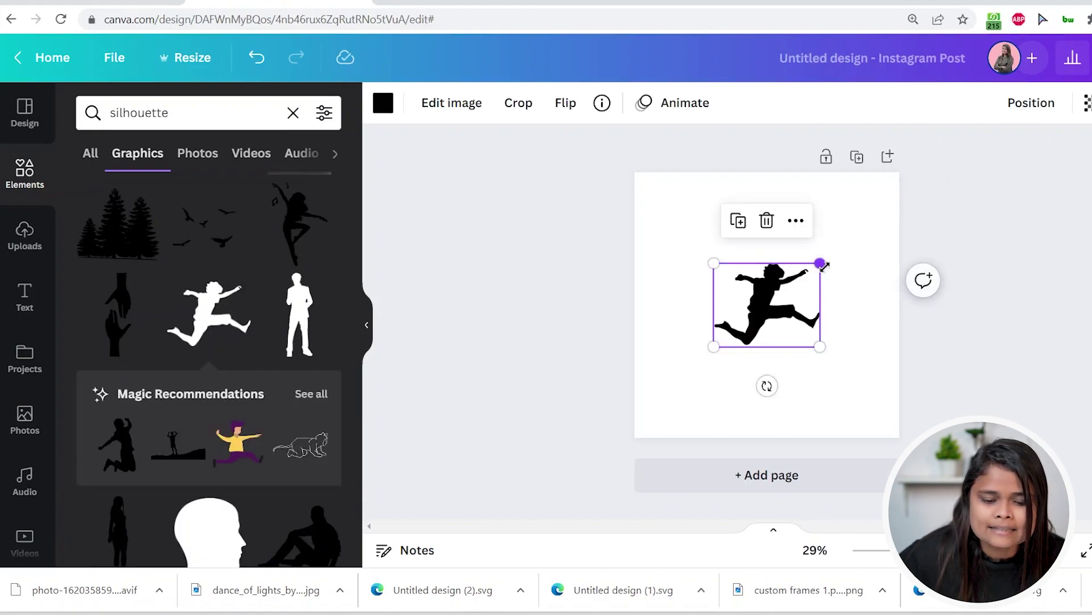
drag(820, 263, 891, 207)
drag(853, 256, 812, 297)
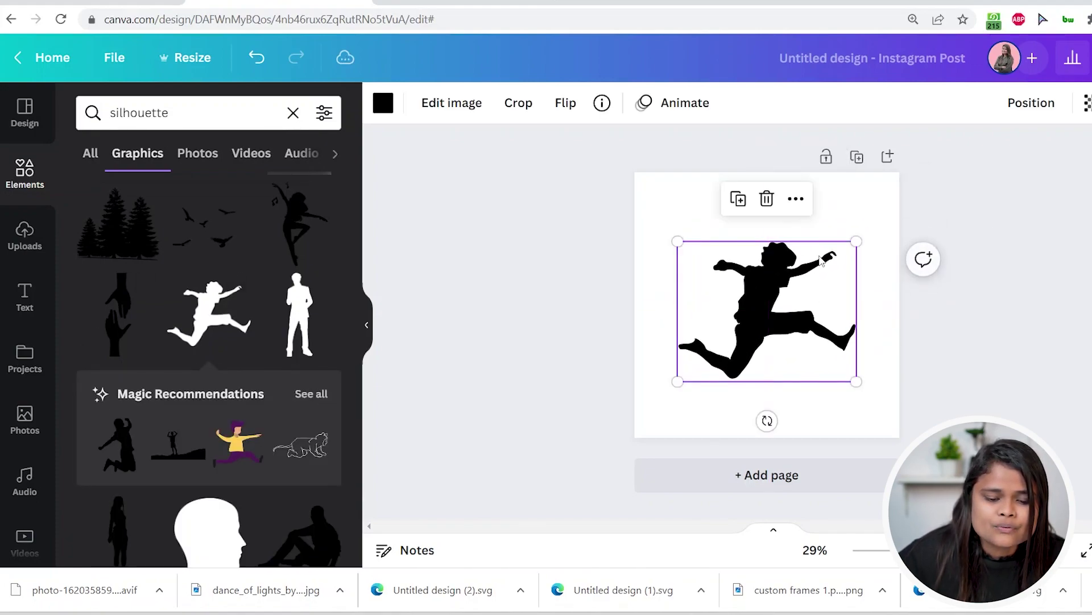
drag(857, 241, 900, 205)
drag(785, 308, 758, 325)
click(1028, 307)
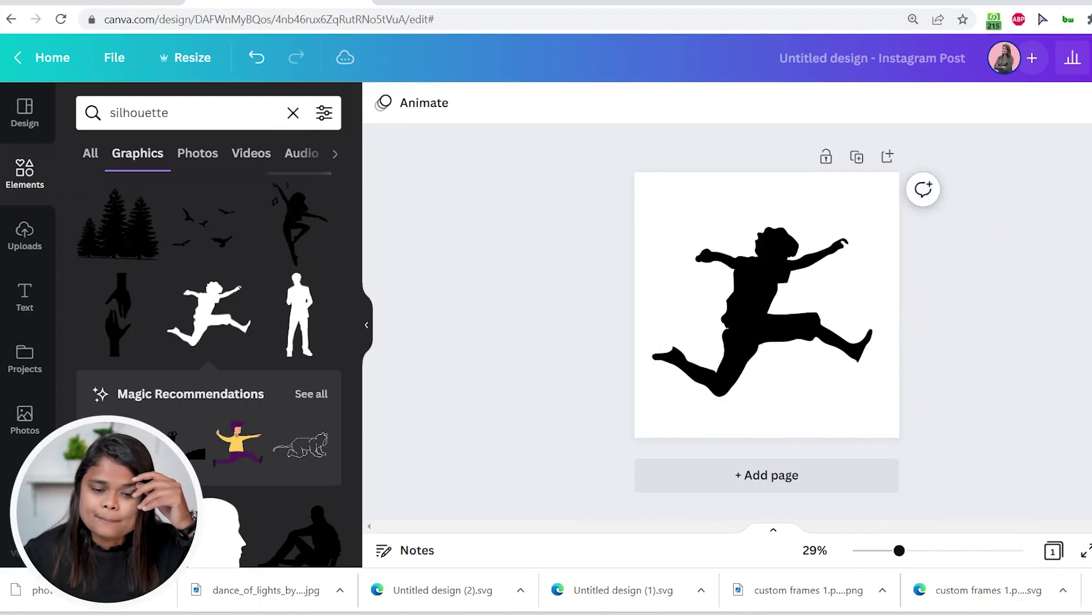
Switch the download file type from PNG to SVG and download the silhouette page
scroll(970, 325, down, 3)
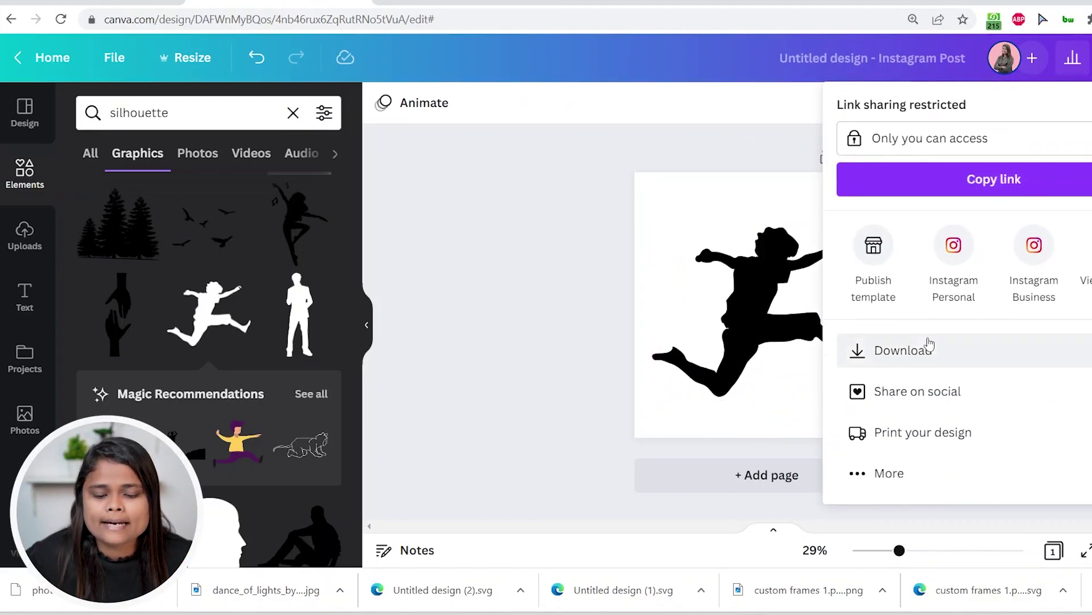
click(927, 348)
click(1066, 181)
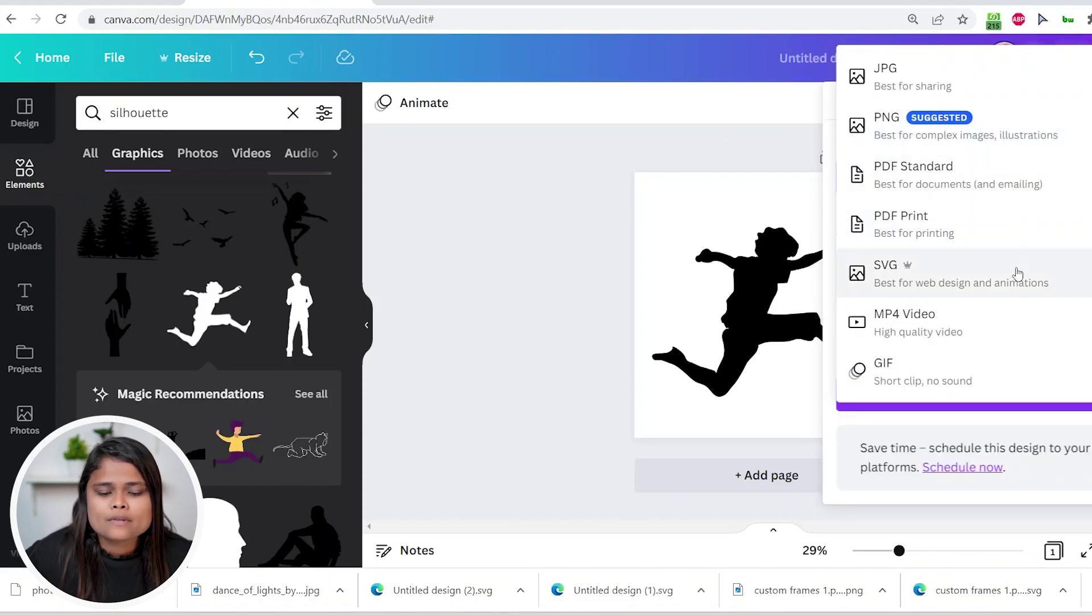
click(1053, 277)
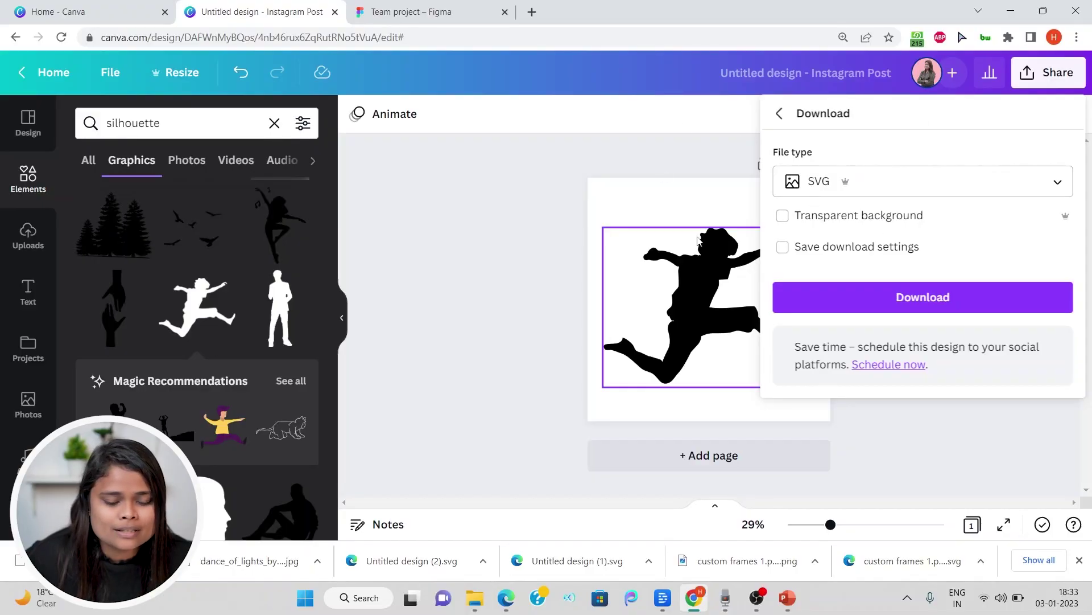
click(688, 302)
click(1024, 77)
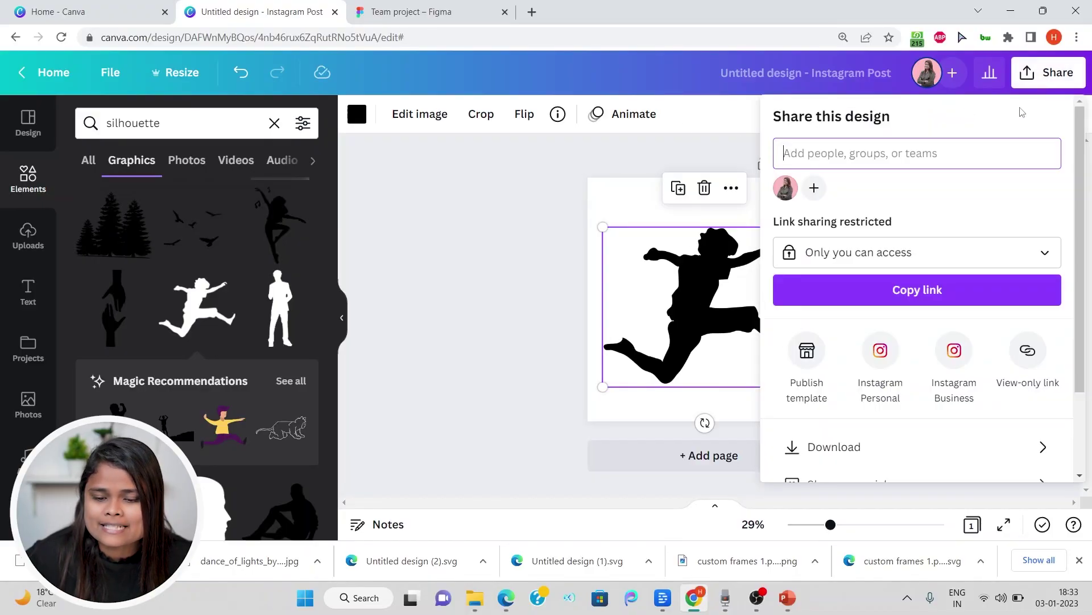
click(865, 448)
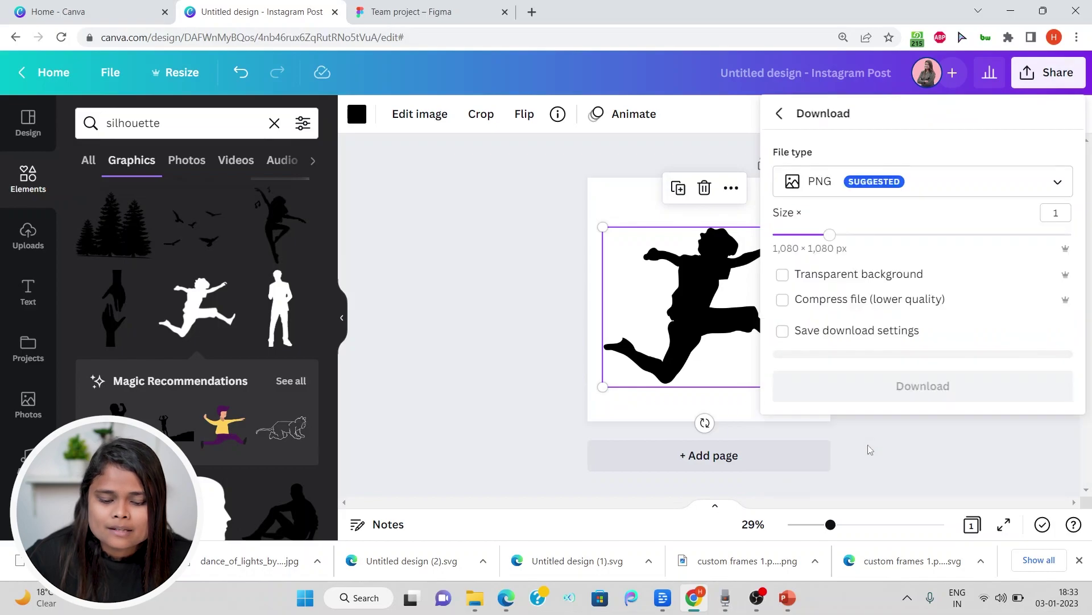
click(844, 178)
click(837, 275)
click(862, 306)
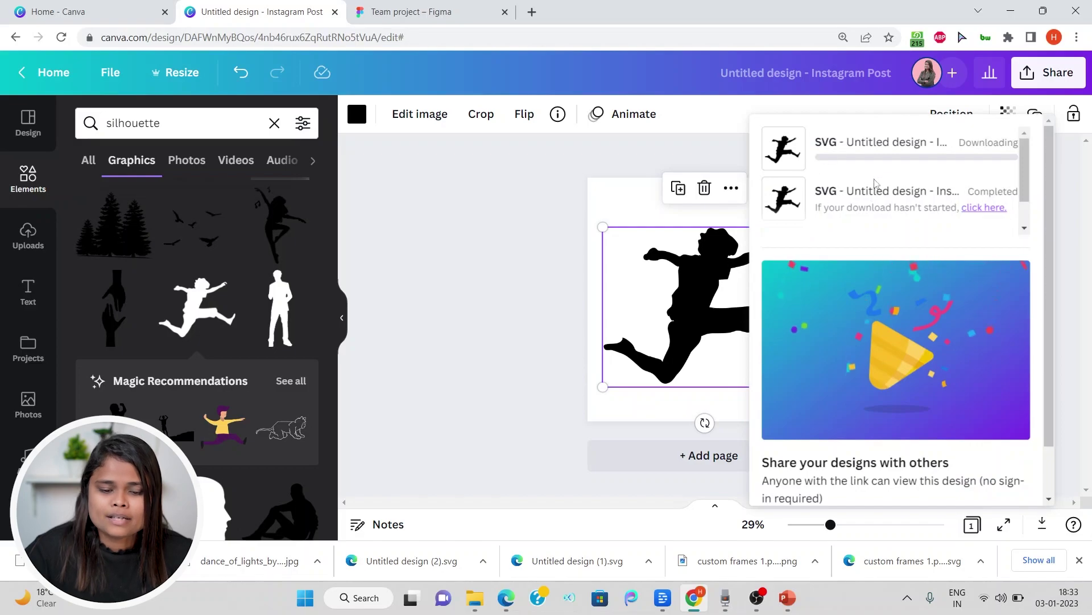
click(439, 240)
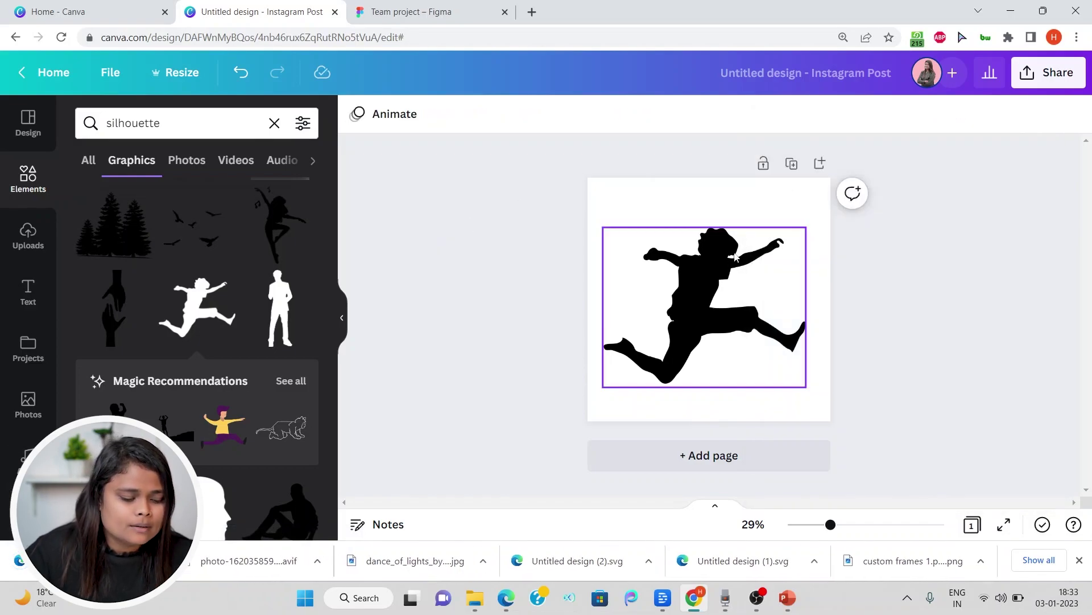
Delete the old silhouette picture from the PowerPoint slide
click(795, 598)
click(604, 313)
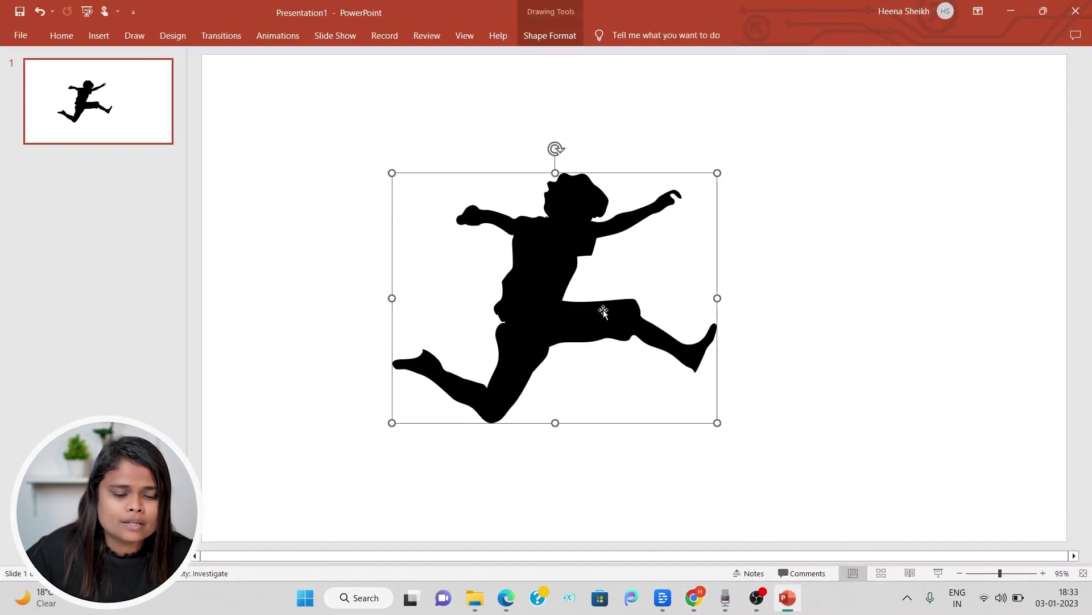
key(Delete)
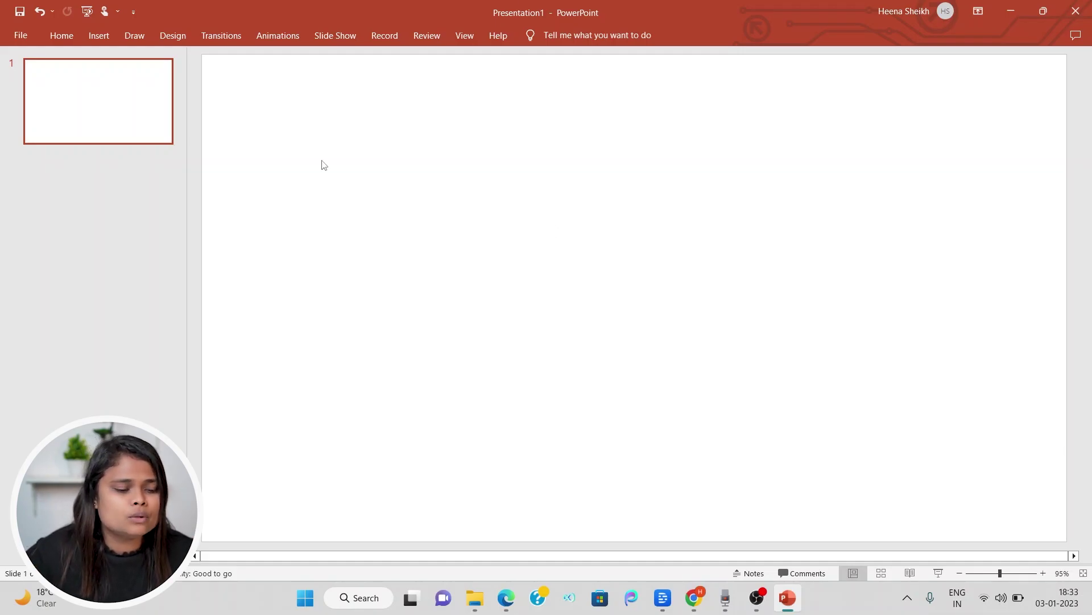
Insert the Untitled design (3) SVG from this device onto the slide
click(107, 36)
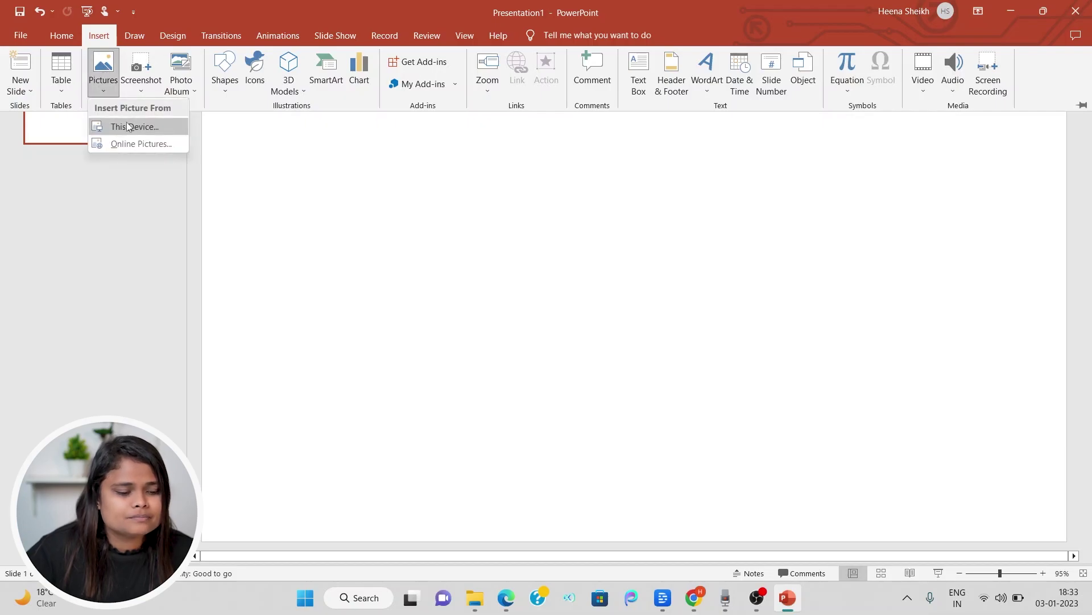
click(132, 128)
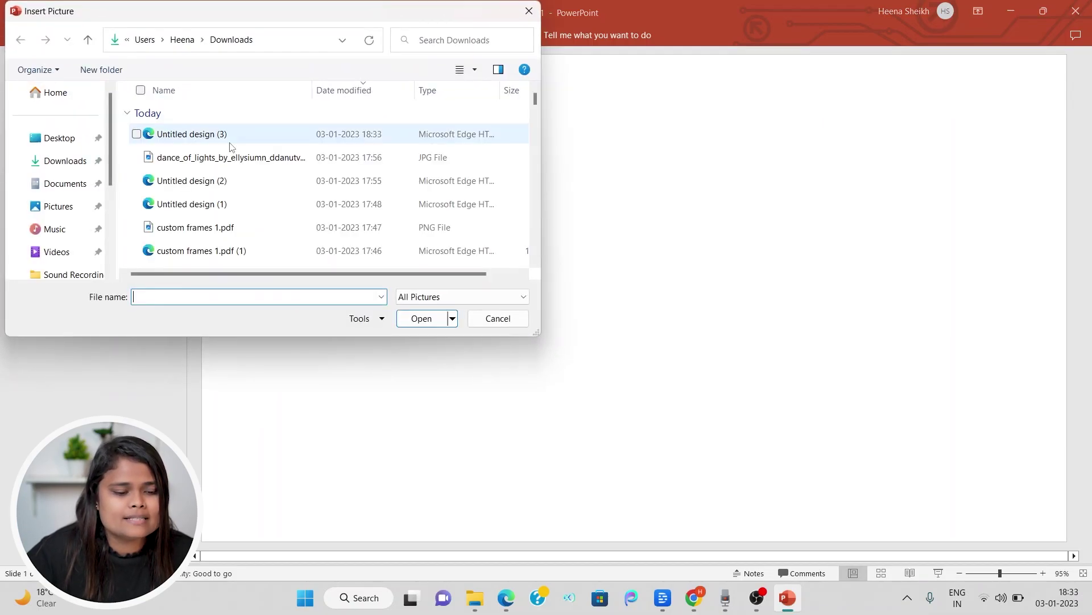
click(224, 142)
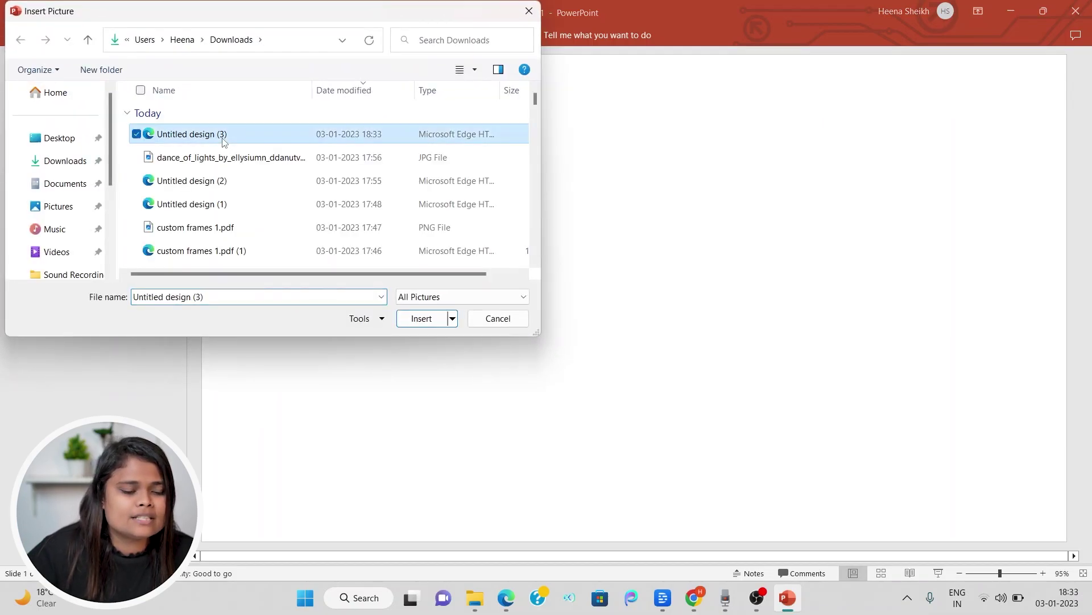
click(422, 319)
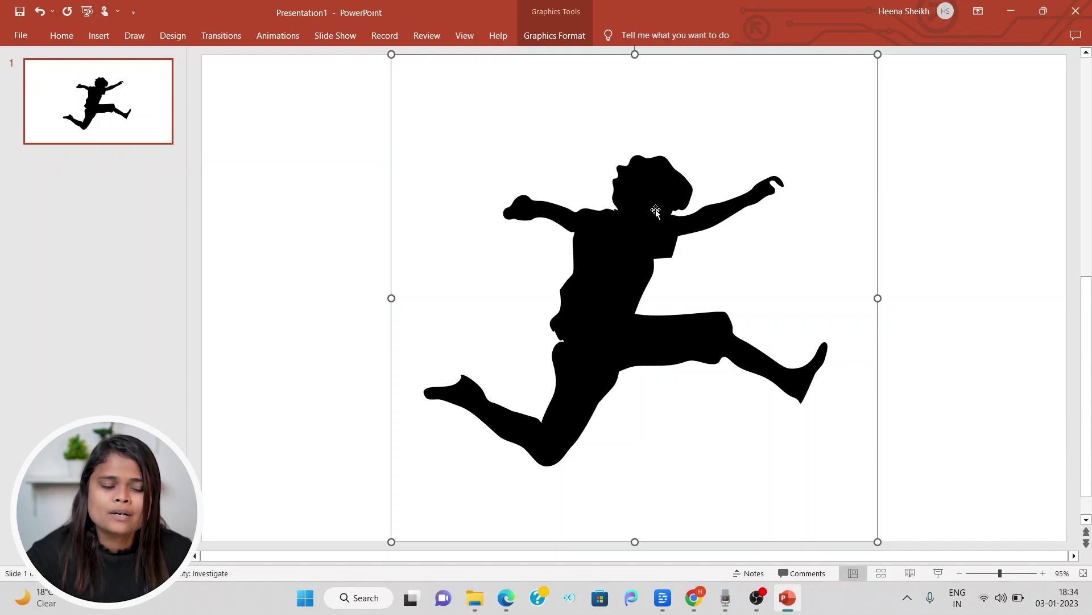
click(573, 37)
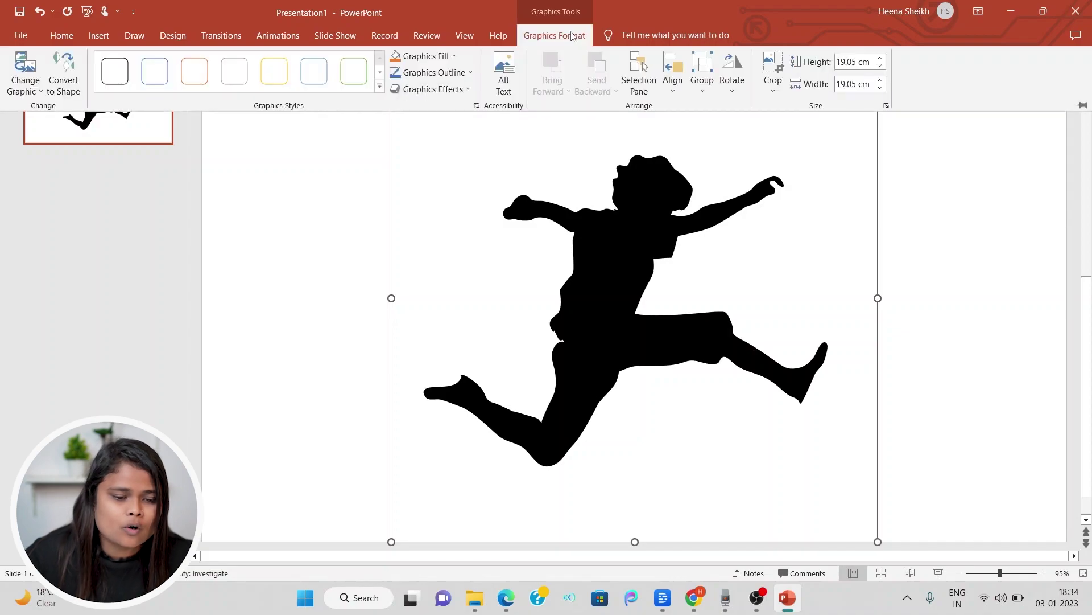
Convert the jumping-kid graphic to a shape and drag it slightly right
click(68, 70)
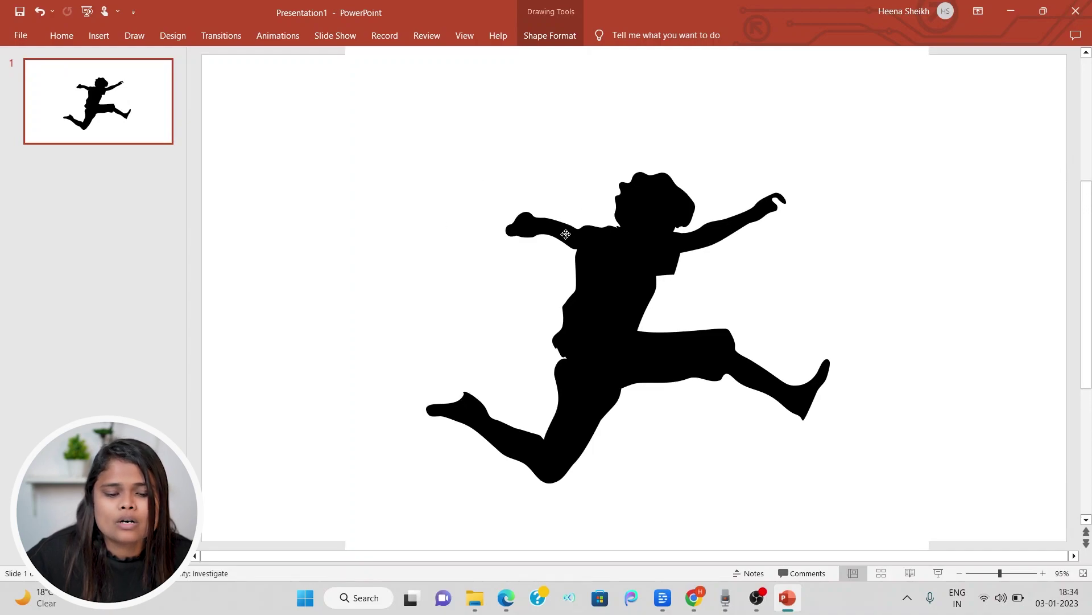
click(312, 184)
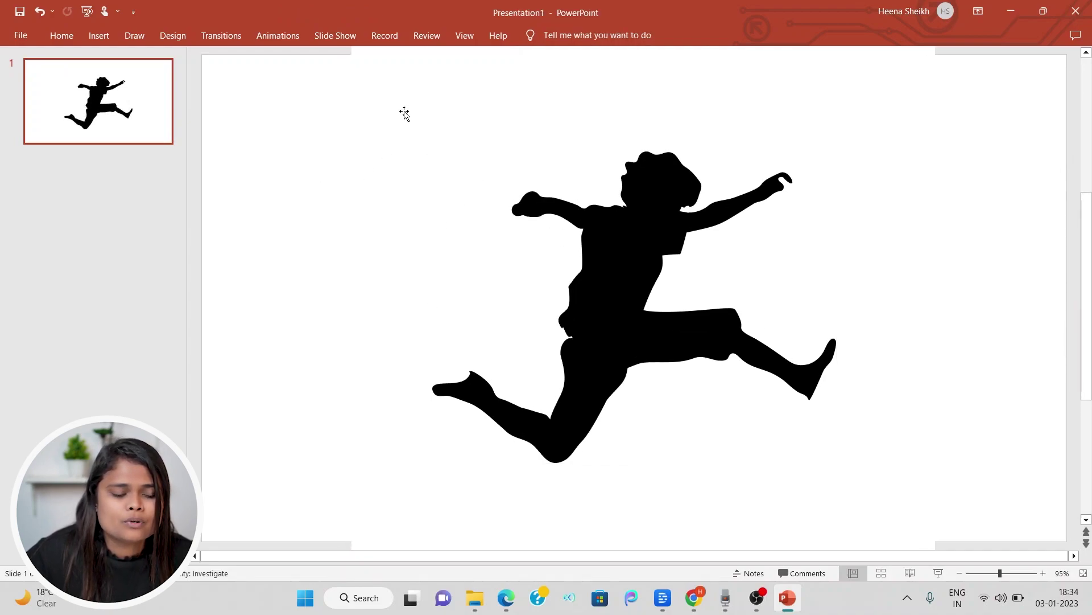
drag(404, 113, 473, 126)
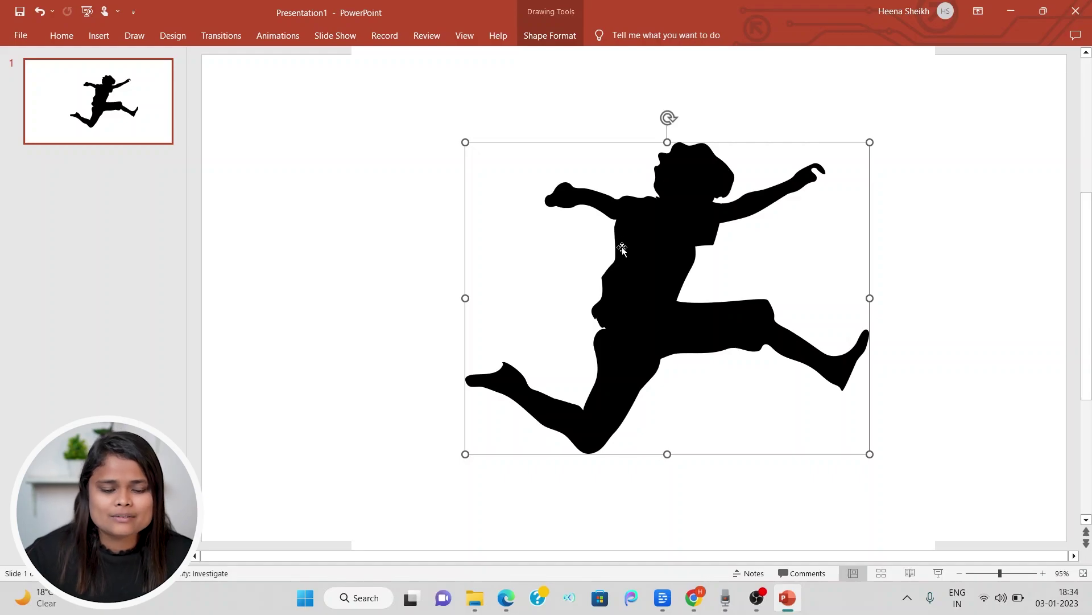
Picture-fill the silhouette shape with the dance_of_lights galaxy photo and move it left
right_click(641, 211)
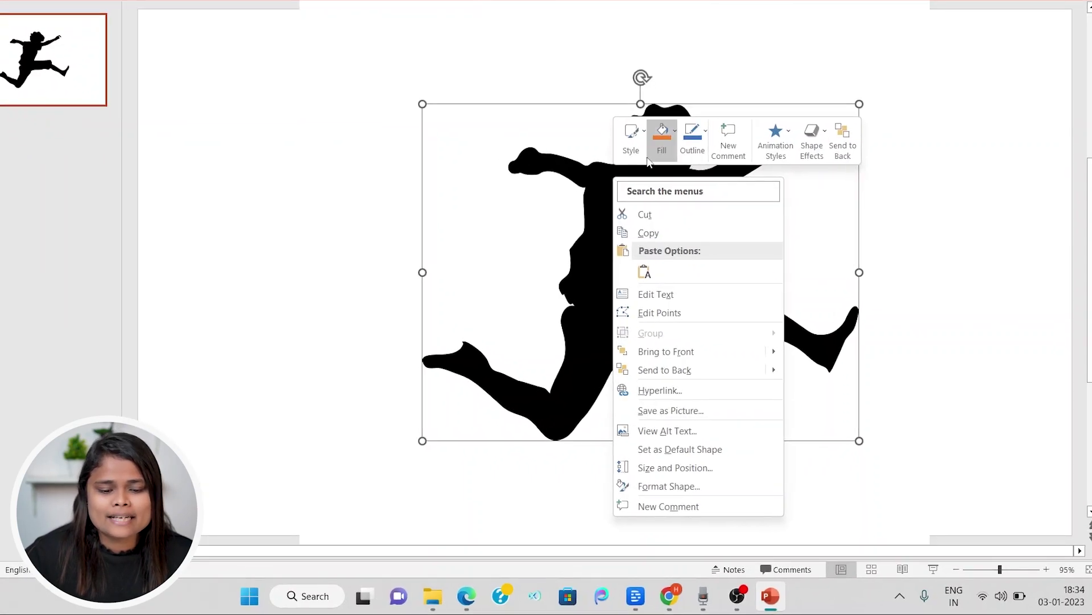
click(676, 135)
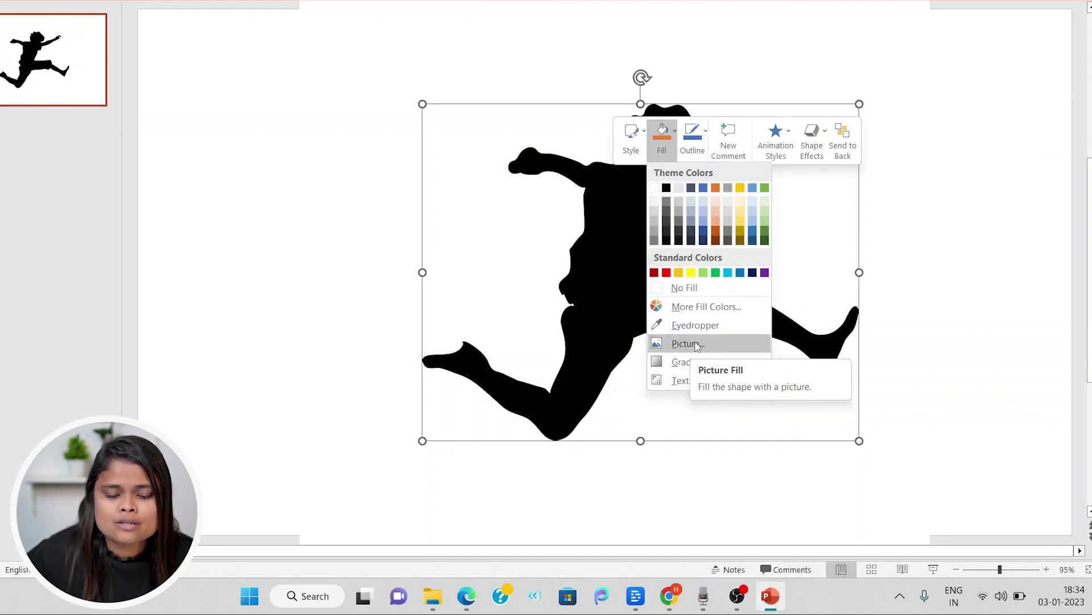
click(687, 344)
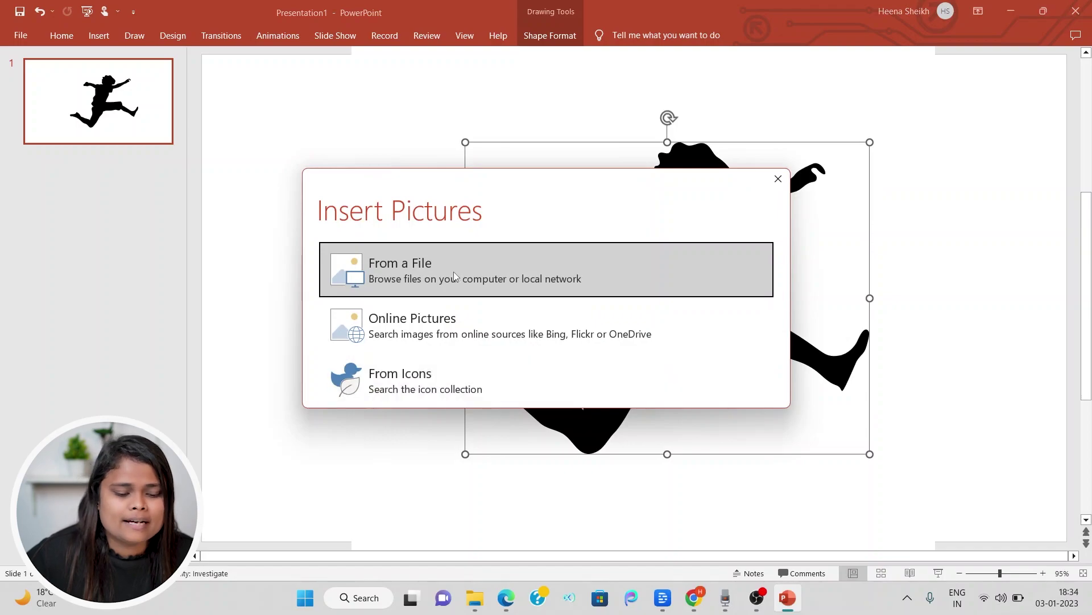
click(455, 264)
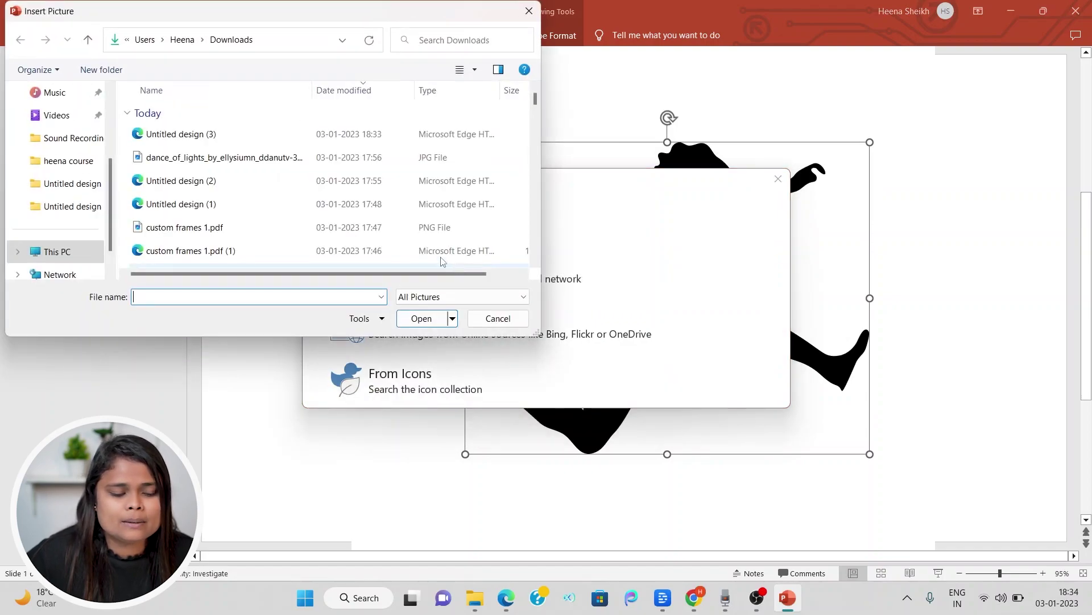
click(300, 160)
click(415, 316)
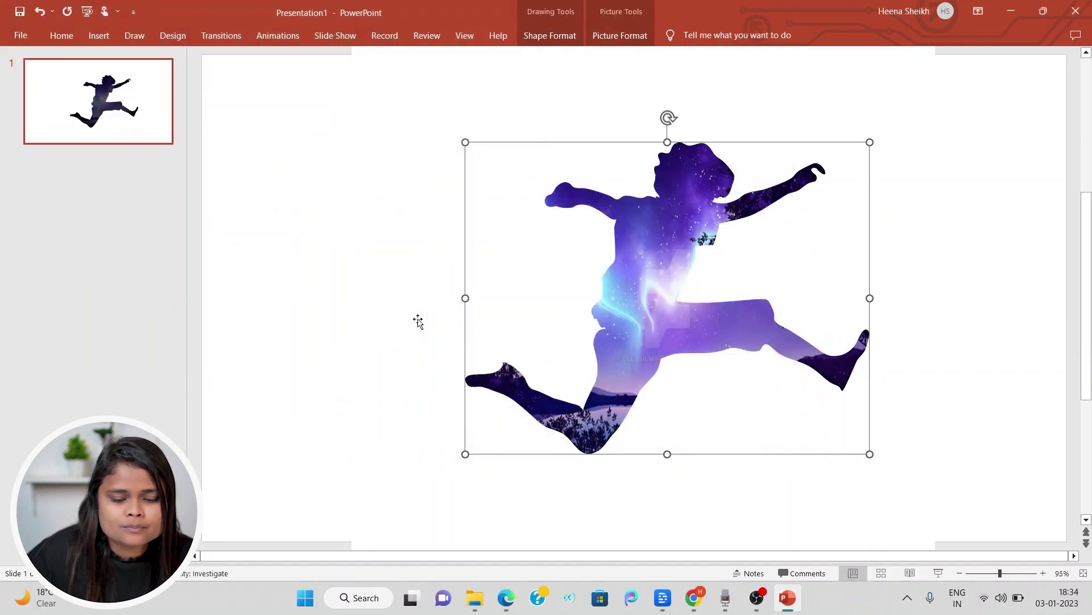
drag(664, 300, 512, 261)
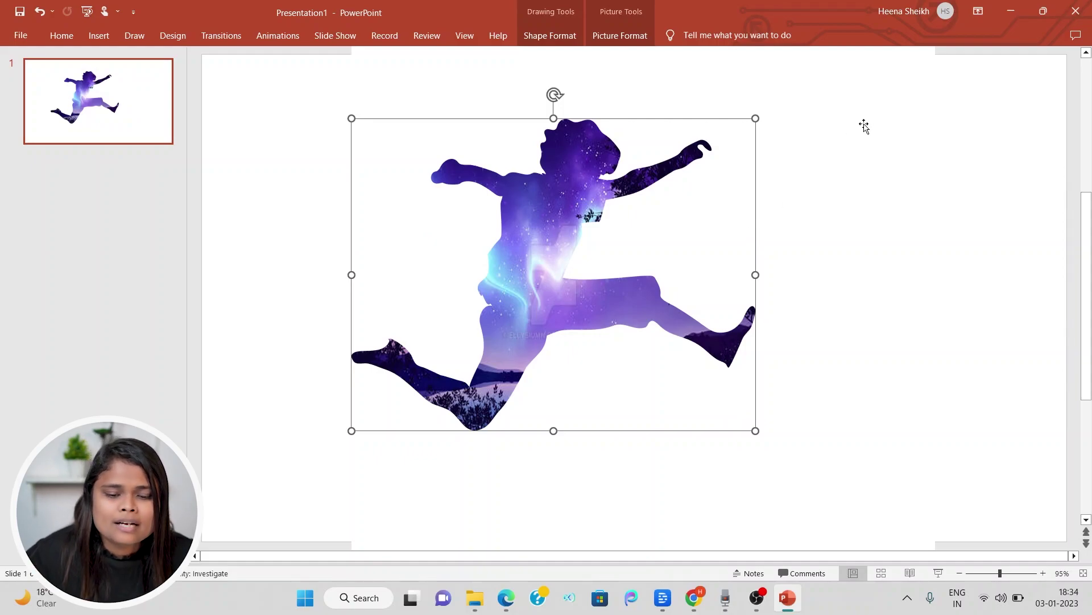
click(22, 35)
Save the slide as a PDF named demo1 on the Desktop and minimize the opened PDF
click(25, 39)
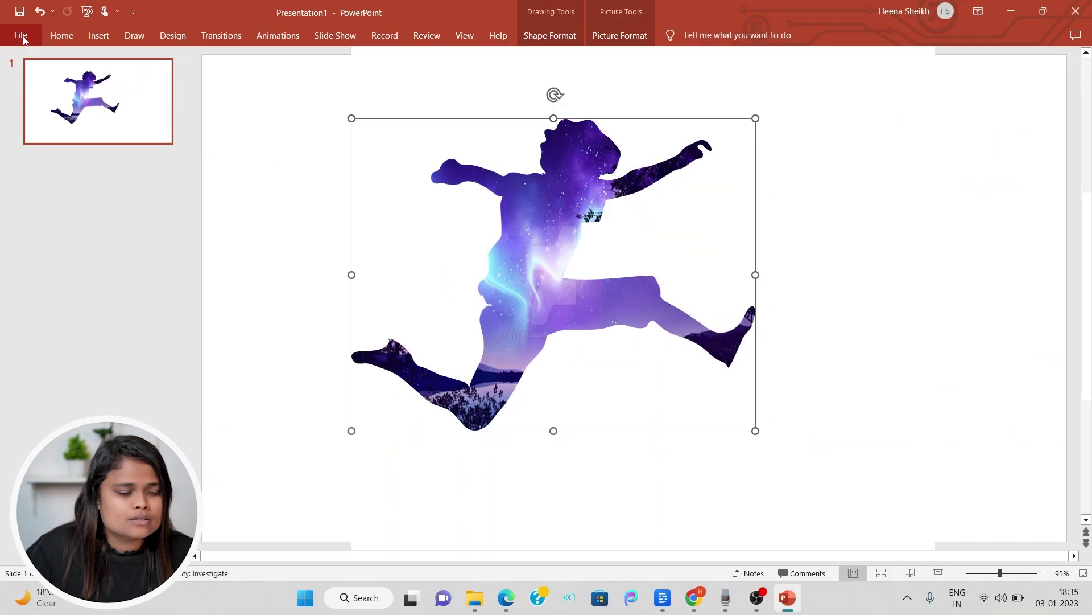
click(23, 37)
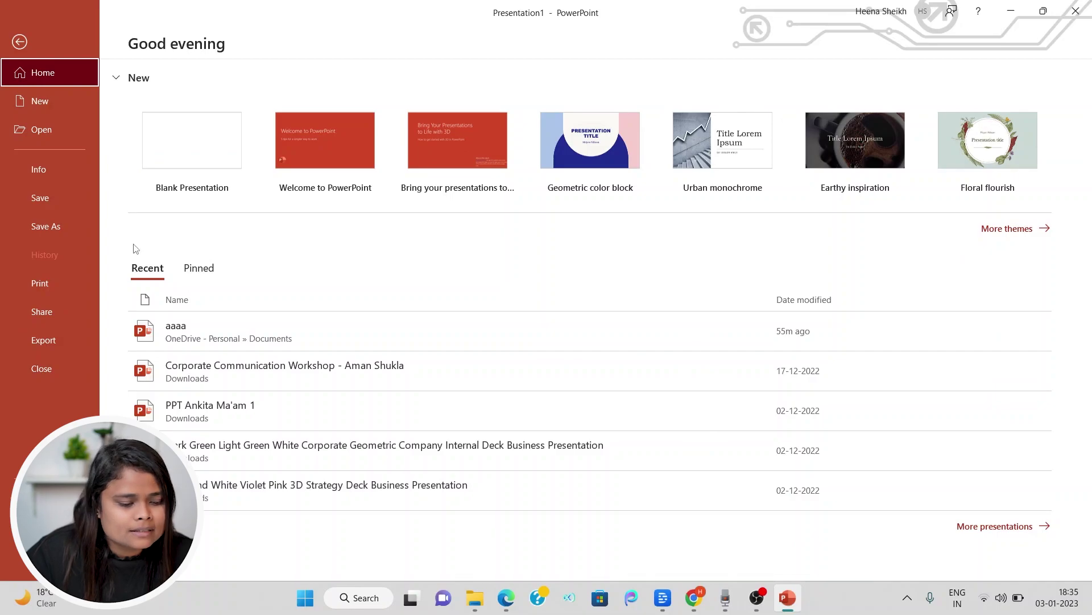
key(F12)
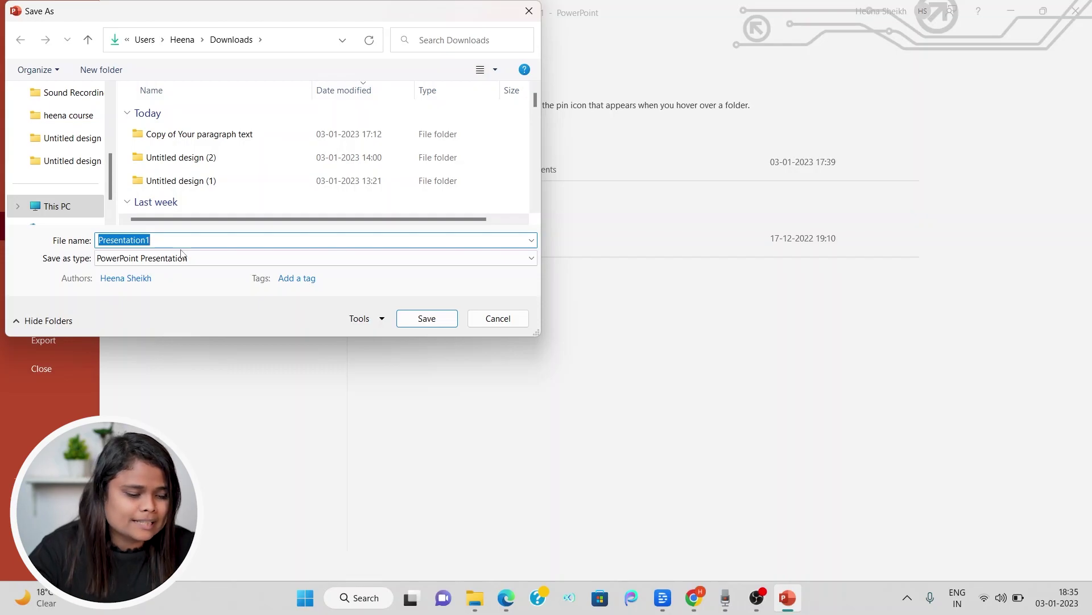
text(demo)
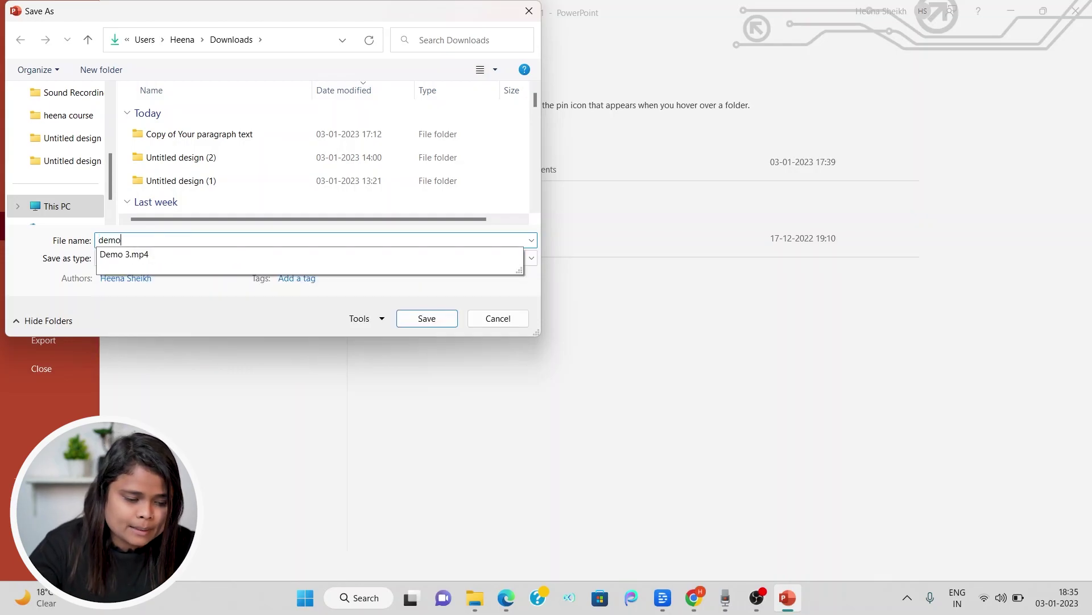
text(1)
click(137, 258)
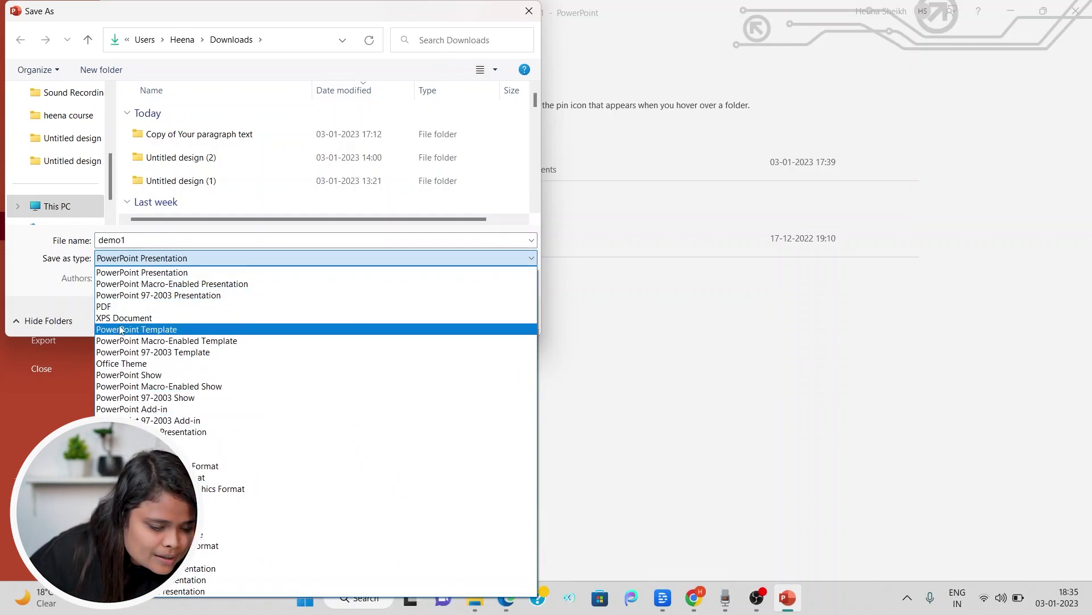
click(117, 307)
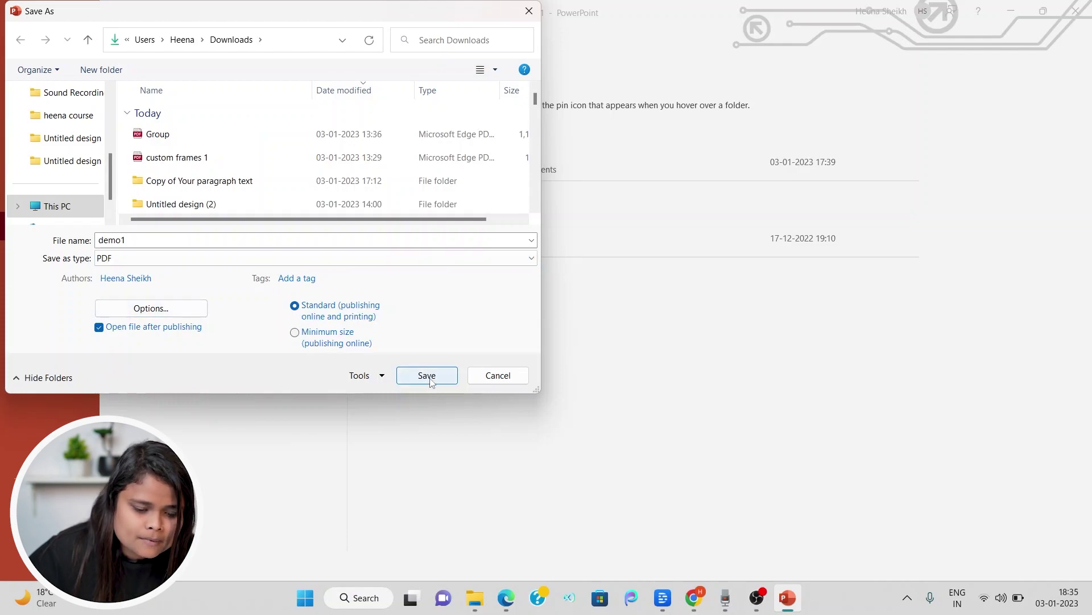
scroll(68, 154, up, 4)
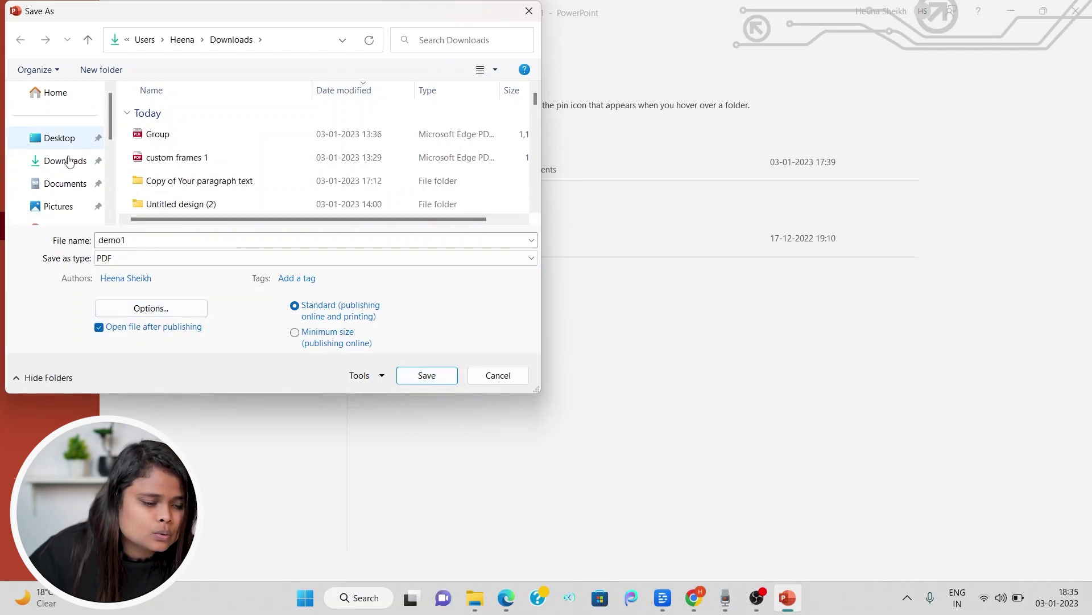
click(58, 138)
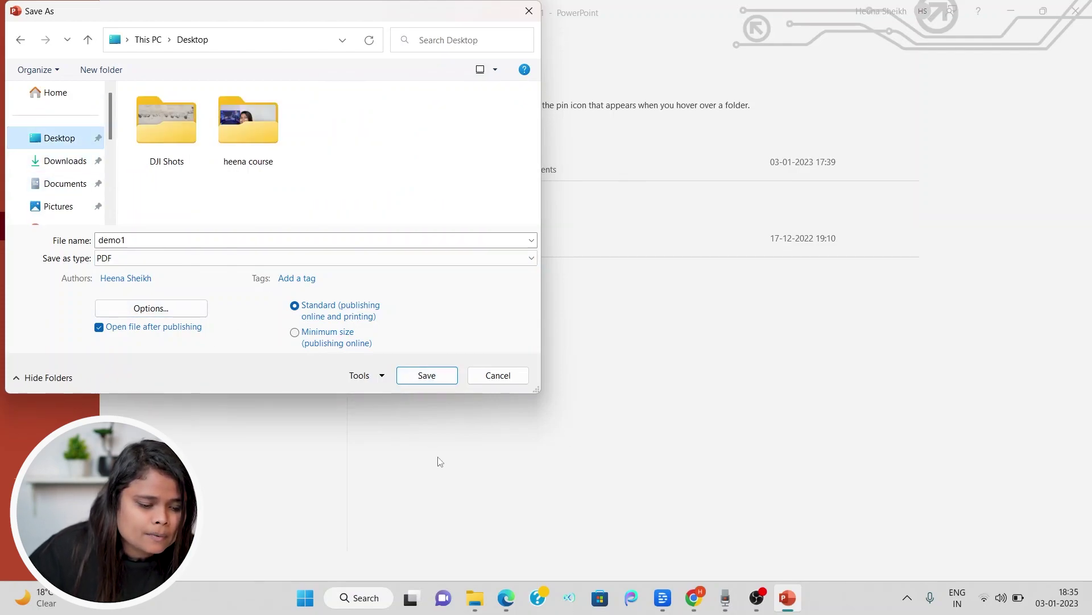
click(425, 378)
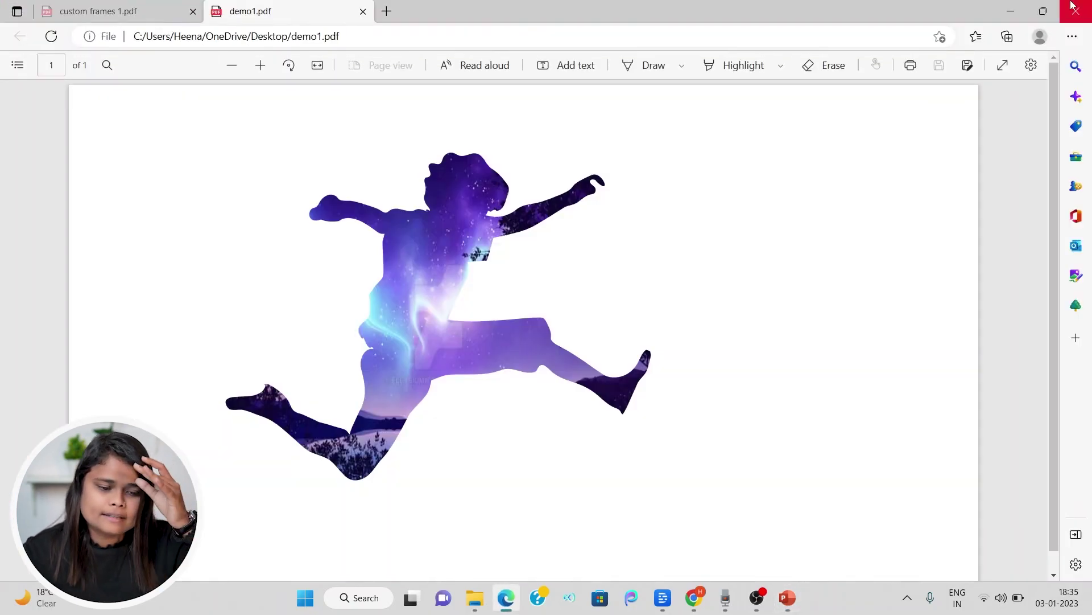
click(1022, 14)
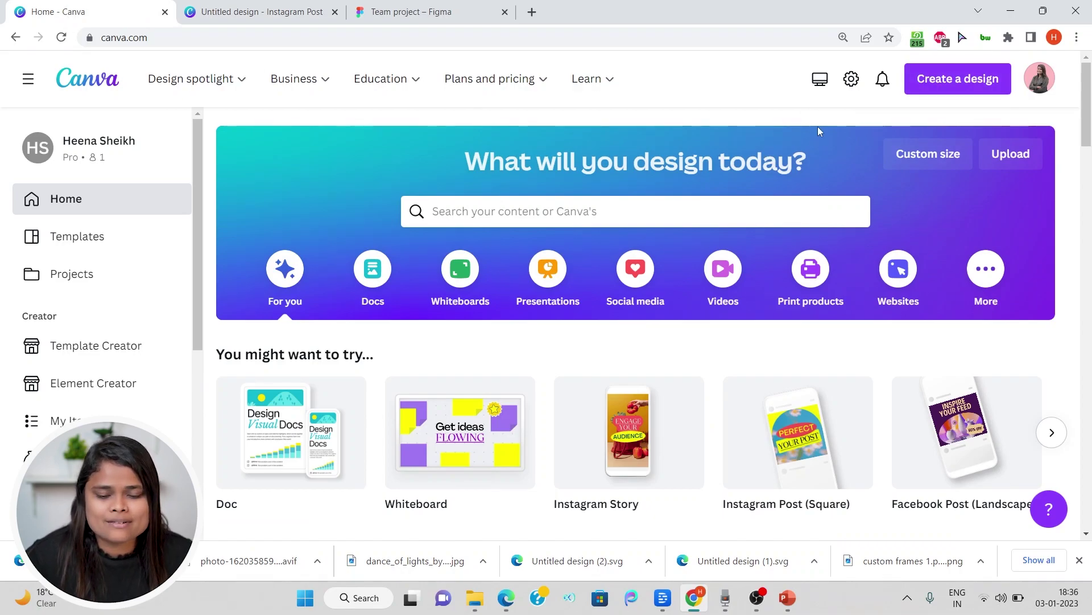
Import demo1.pdf from the Desktop and bring it up in Recent designs
click(957, 80)
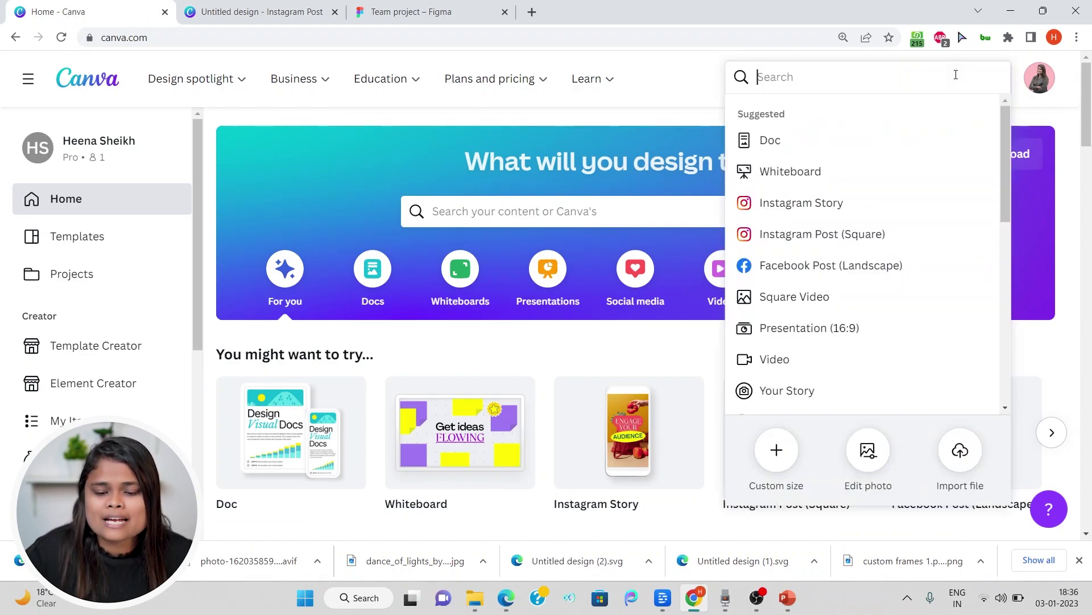
click(962, 453)
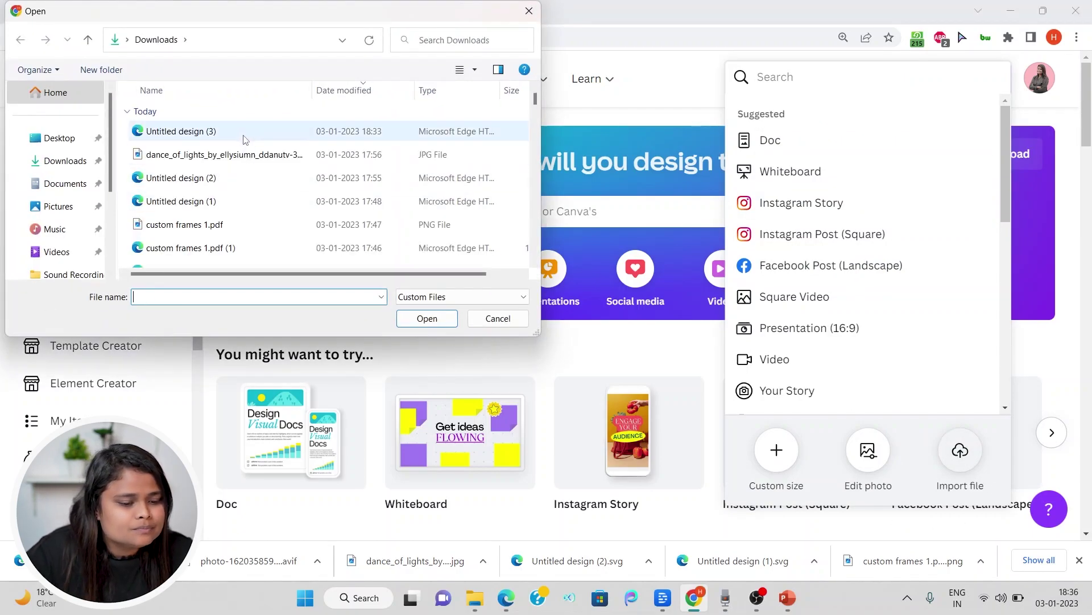
click(56, 141)
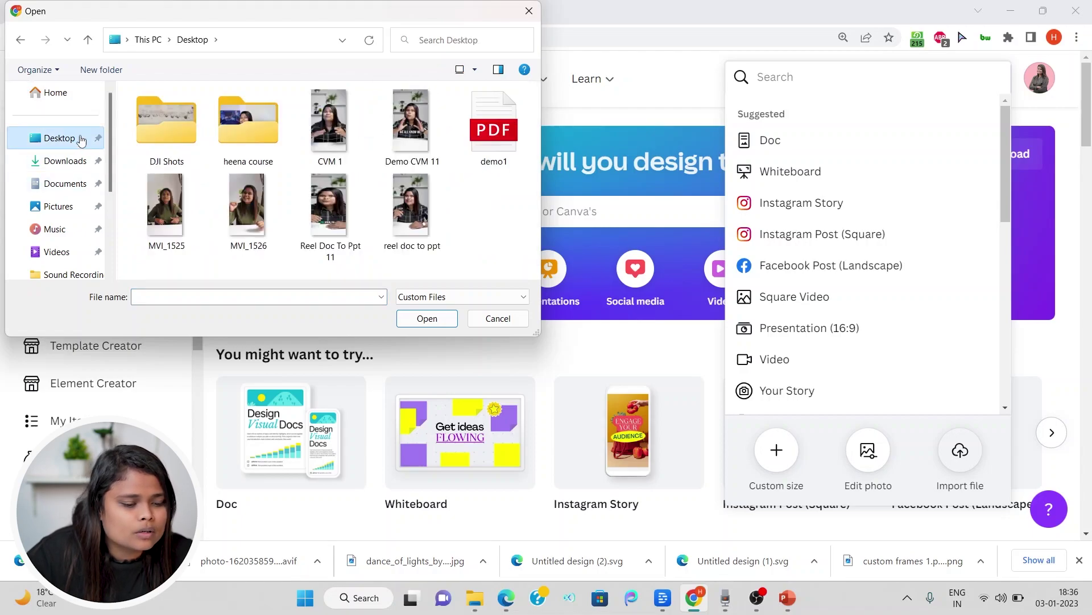
click(492, 127)
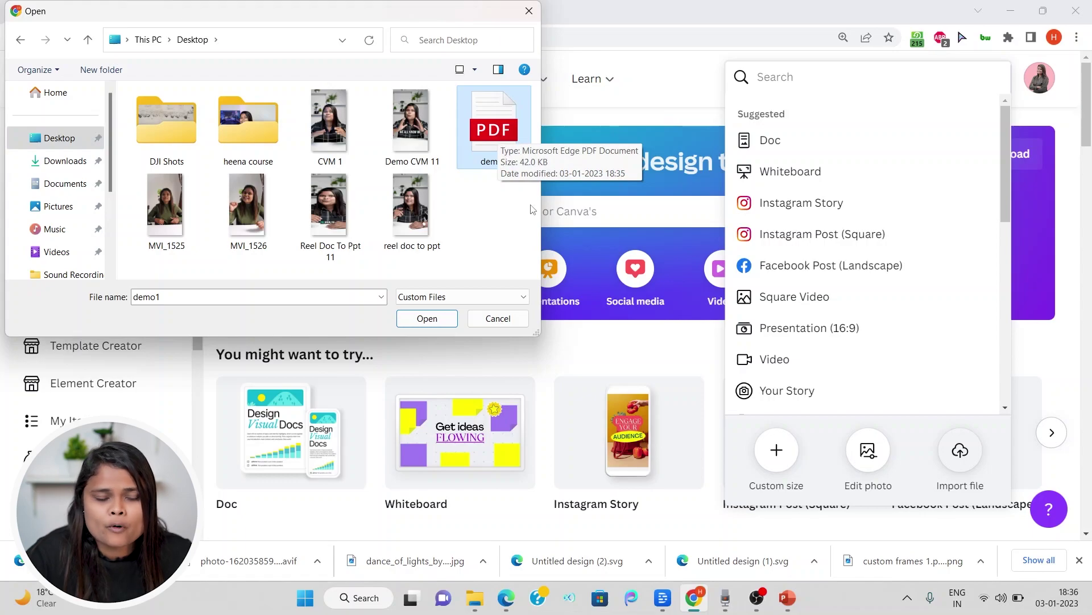
click(435, 322)
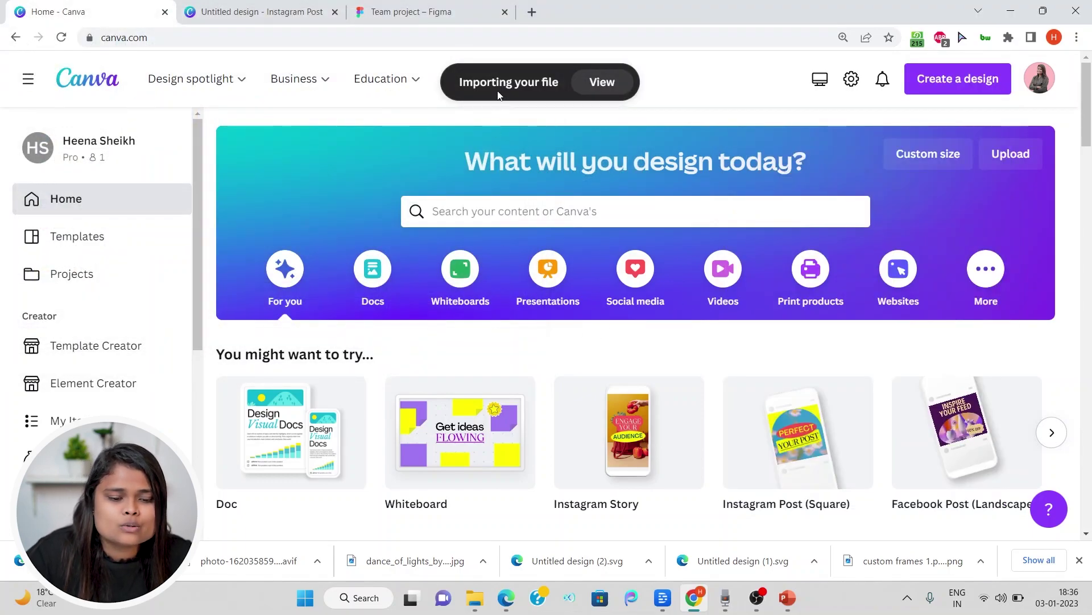
click(602, 83)
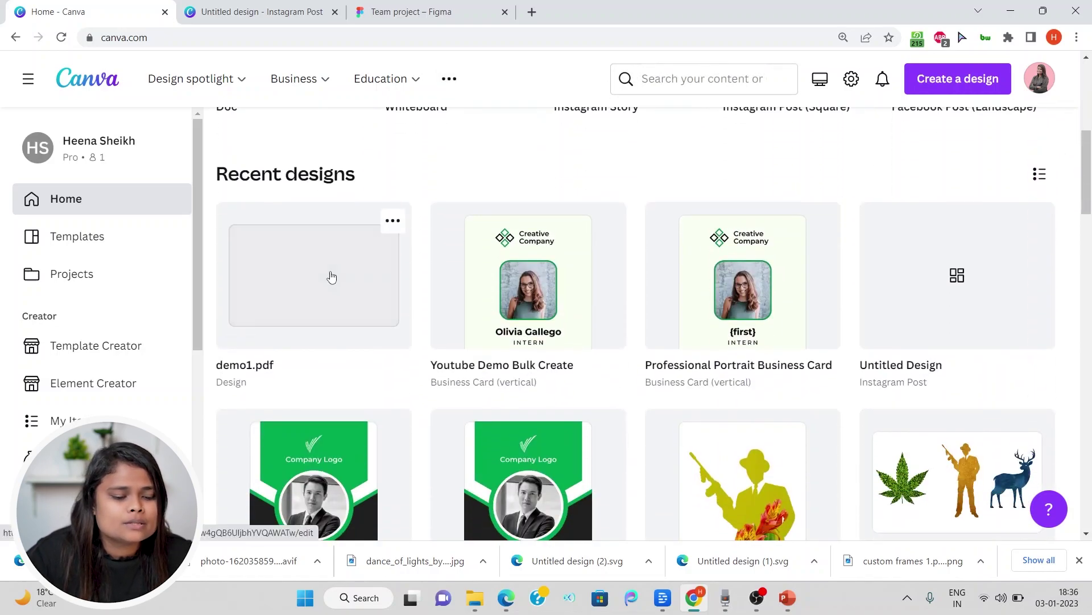
Open demo1.pdf and reposition the jumping-kid silhouette on the page
click(333, 275)
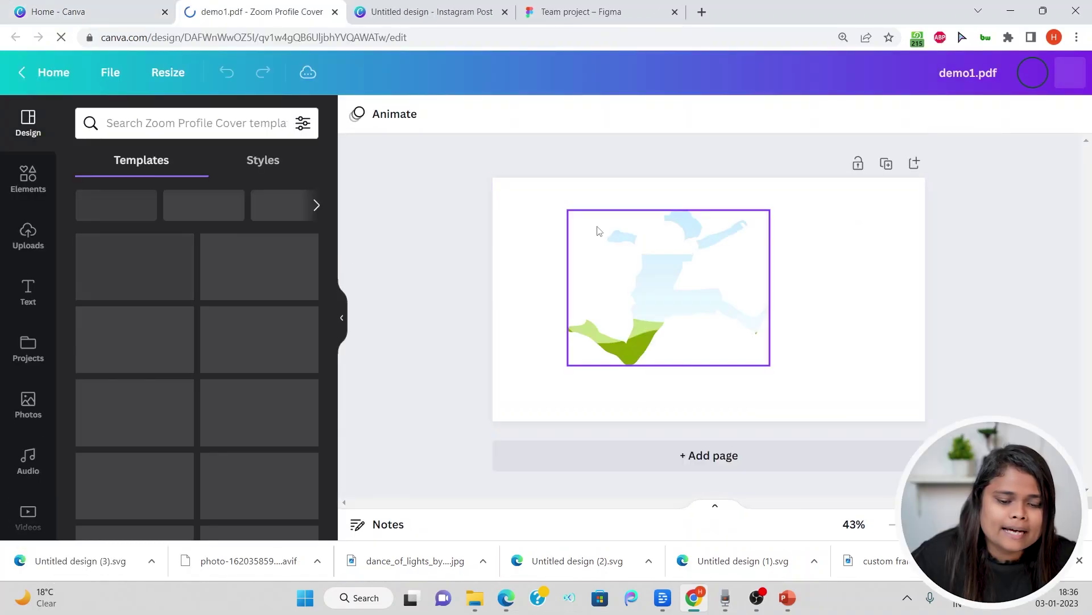
click(622, 272)
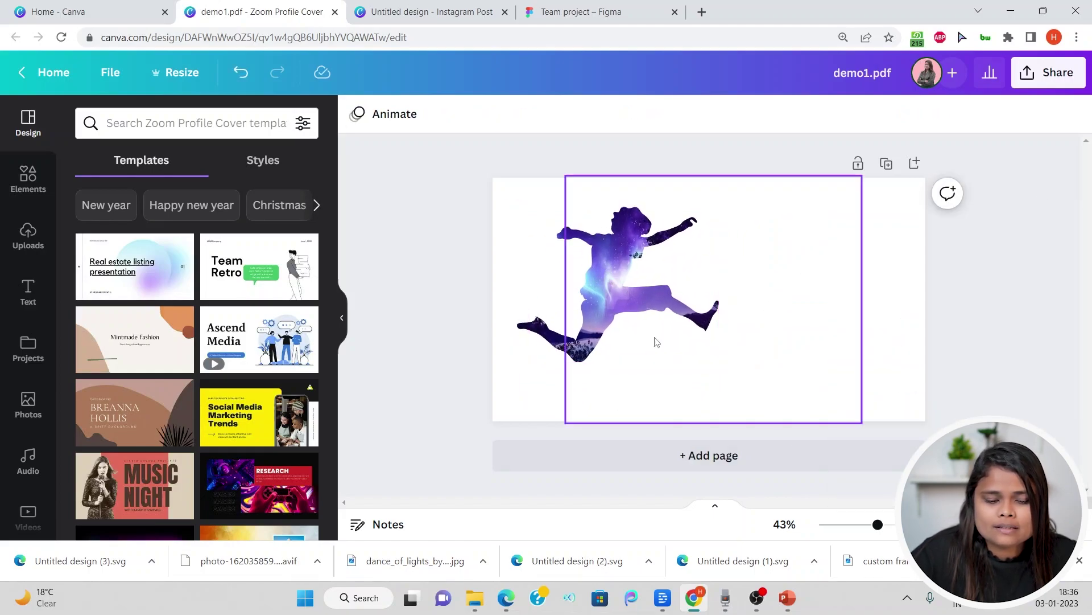
click(586, 249)
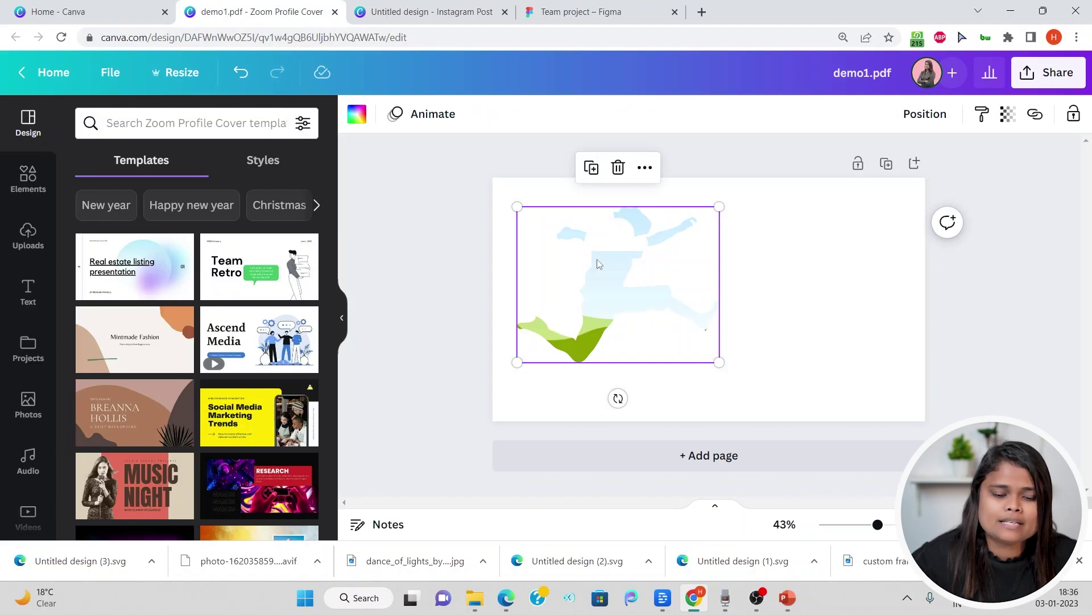
drag(597, 263, 727, 296)
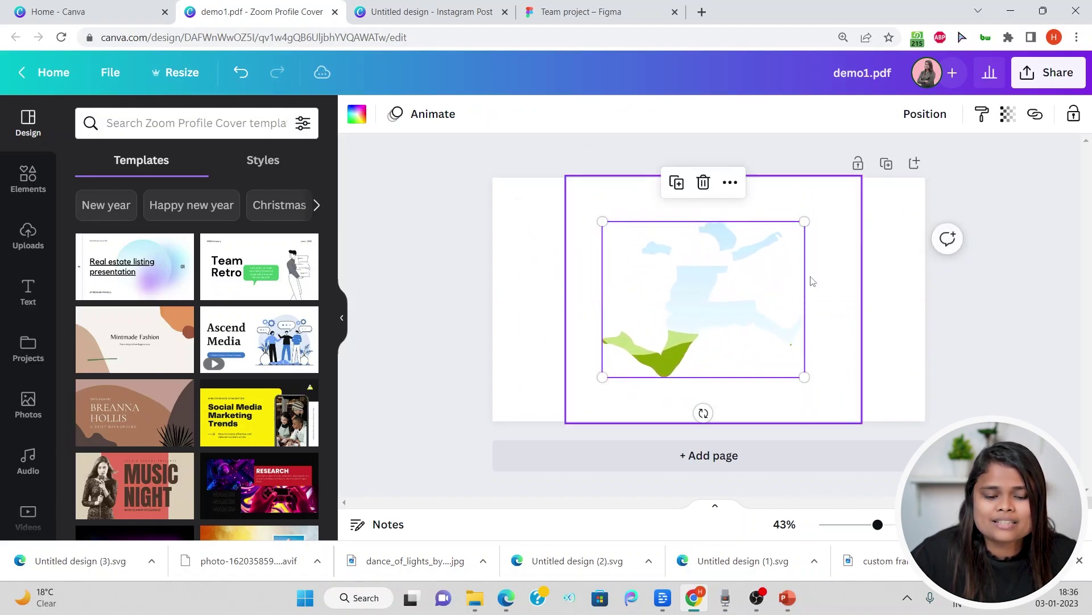
click(812, 282)
click(701, 291)
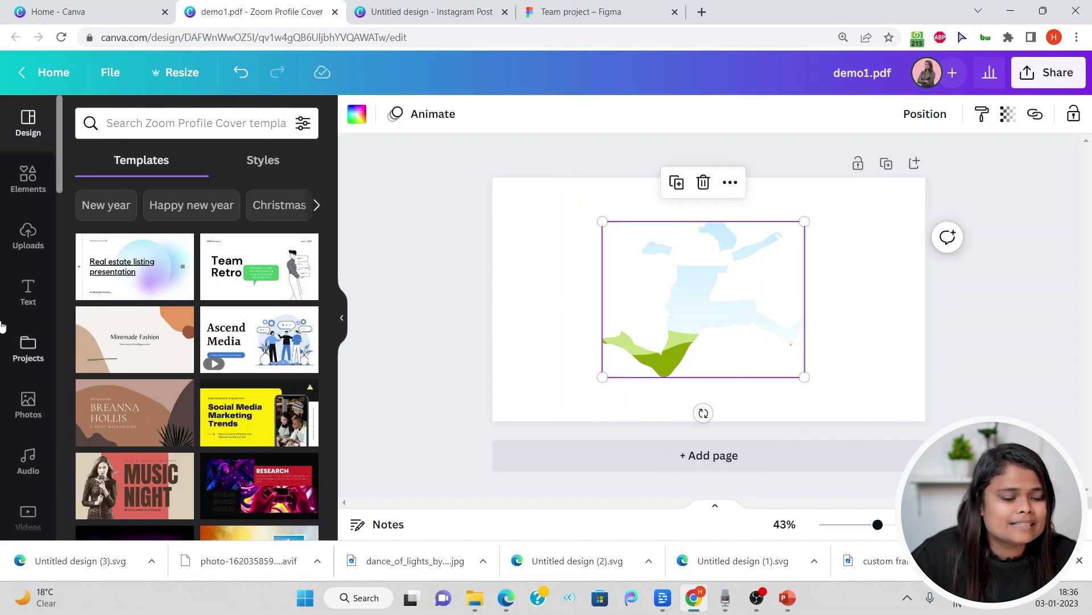
Try the child and gift photos in the silhouette frame, finishing with the 2023 photo
click(27, 398)
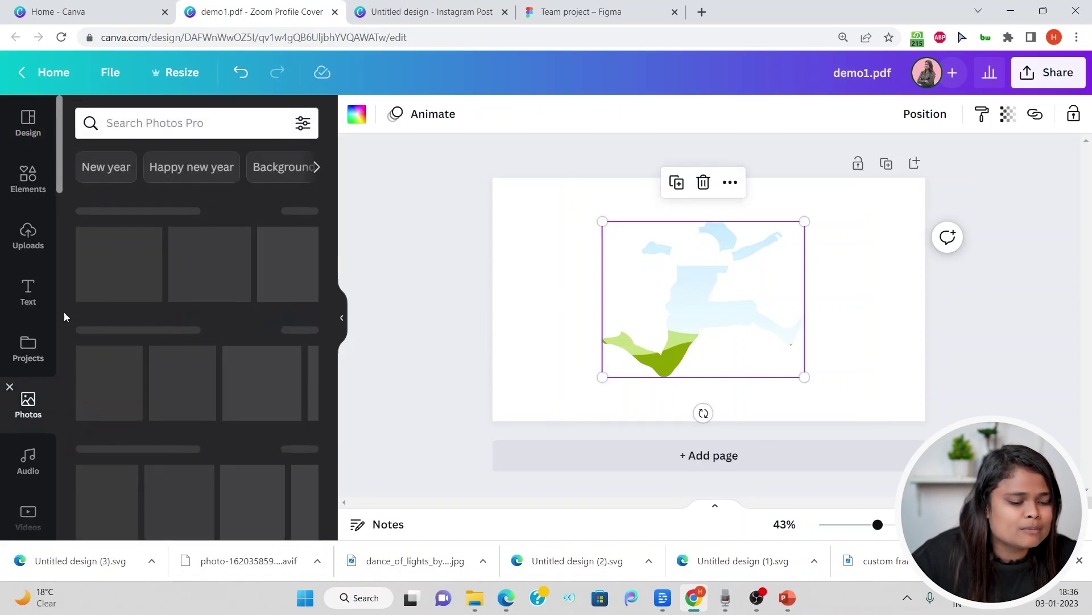
drag(154, 269, 672, 288)
scroll(119, 330, down, 4)
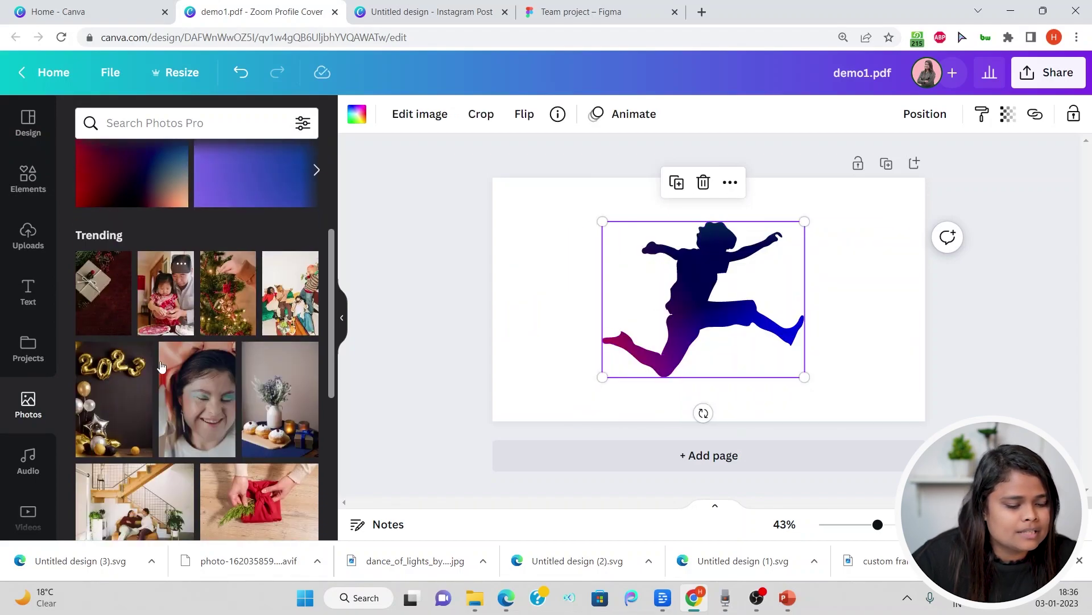
drag(160, 312, 680, 282)
drag(131, 306, 603, 290)
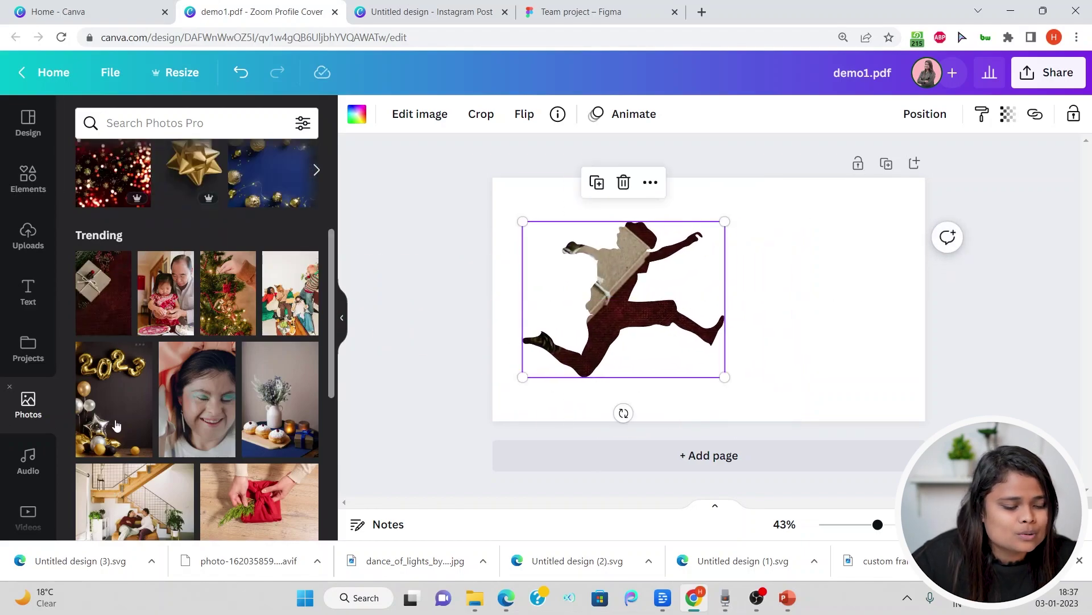
drag(125, 403, 738, 312)
click(776, 287)
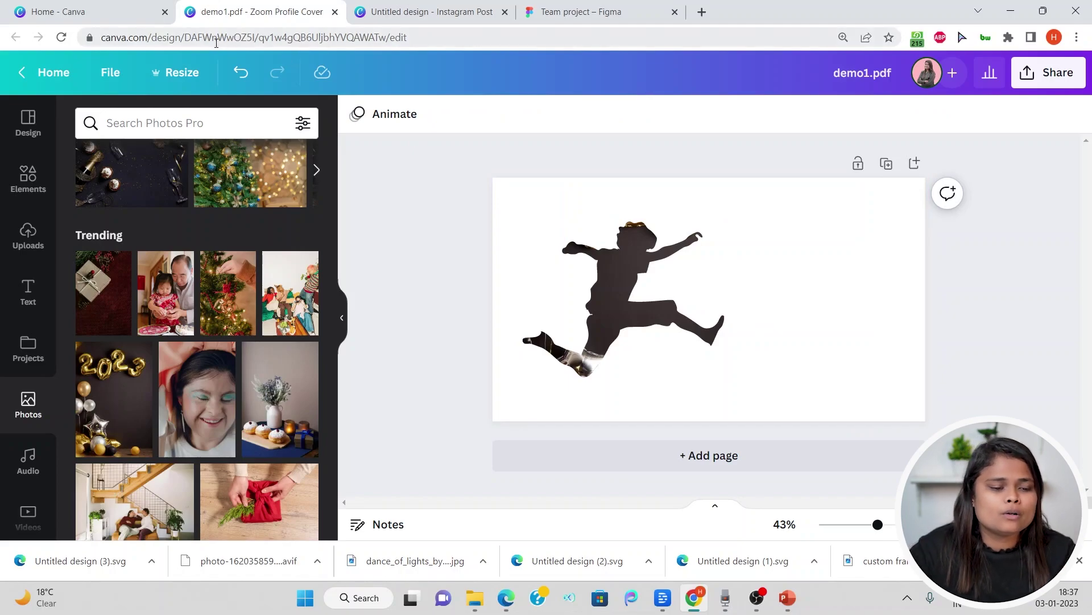
Add a second page to the Instagram Post with an enlarged black feather silhouette
click(407, 4)
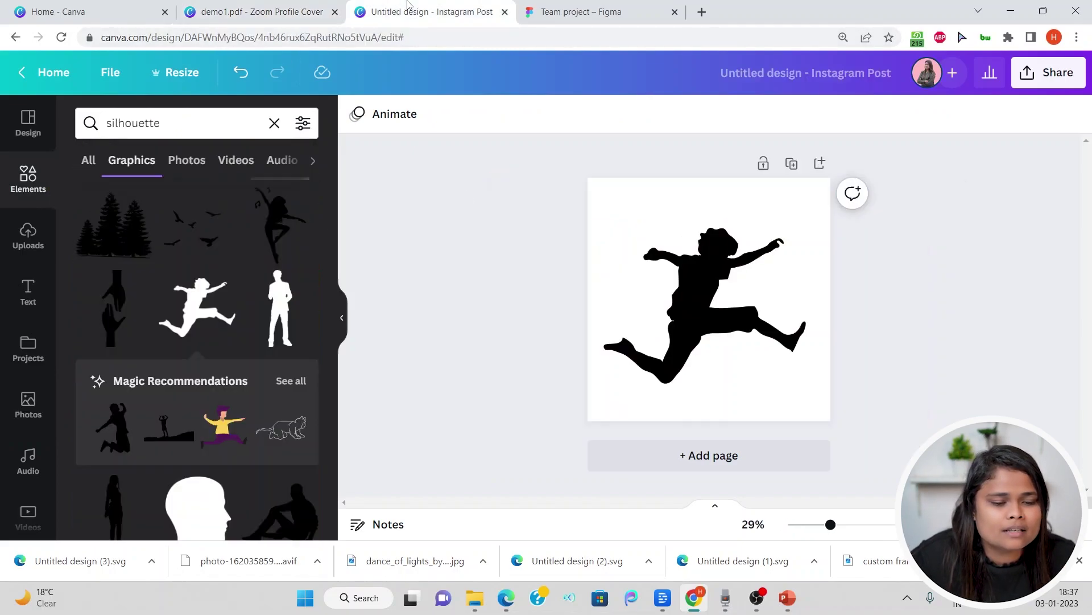
click(718, 462)
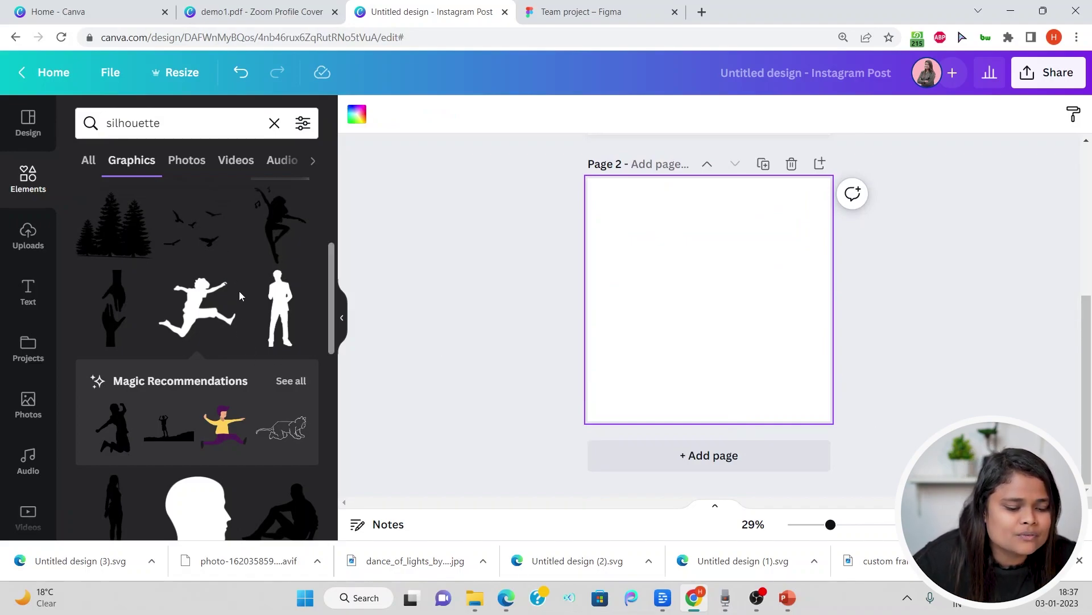
scroll(239, 291, down, 5)
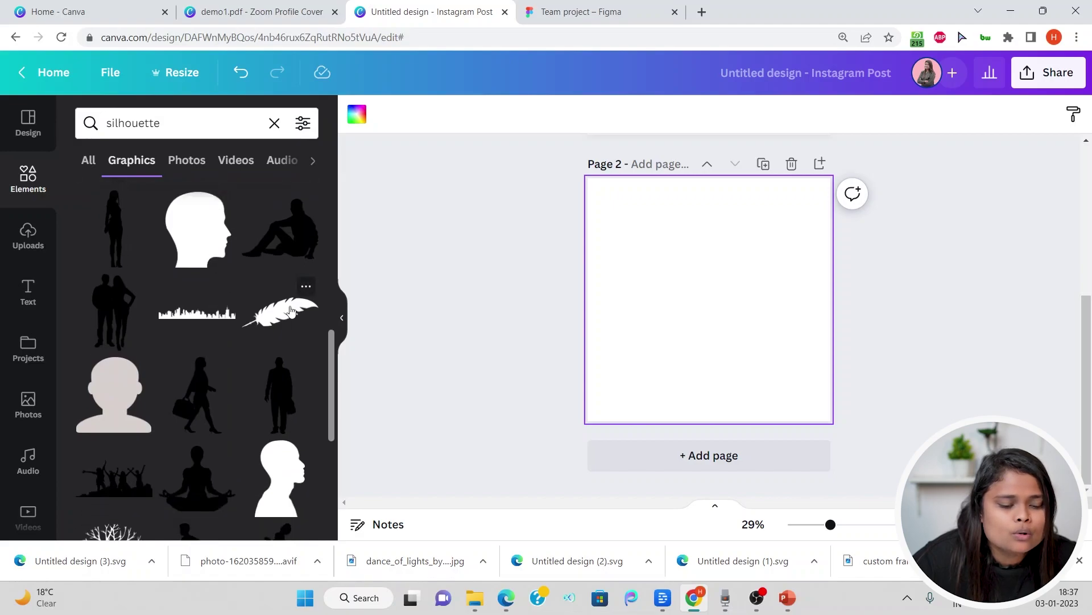
click(290, 310)
drag(758, 278, 720, 296)
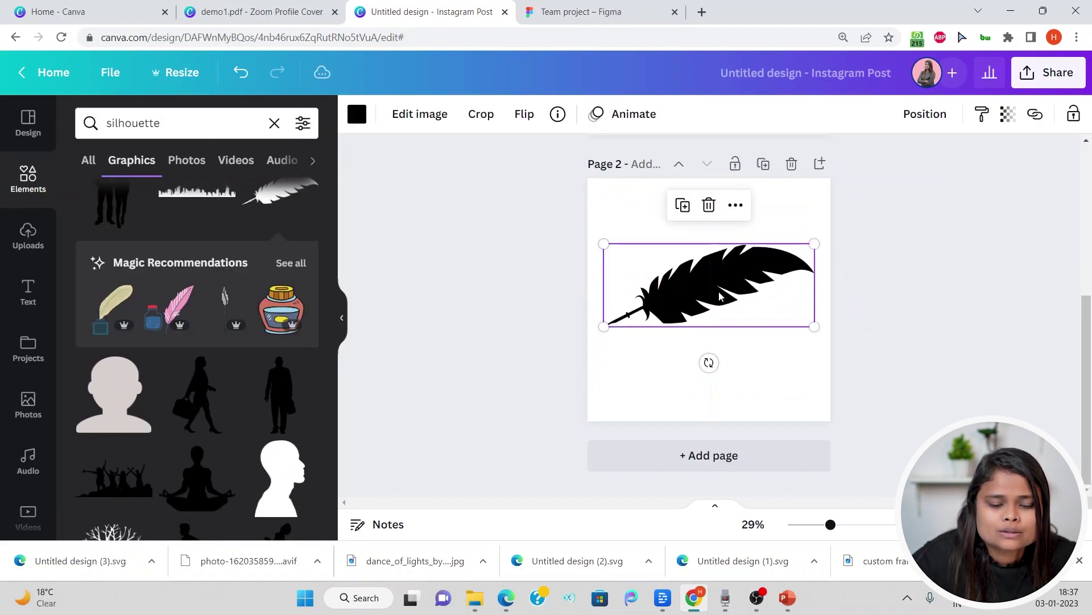
click(751, 385)
Download only Page 2 as an SVG file
click(1067, 80)
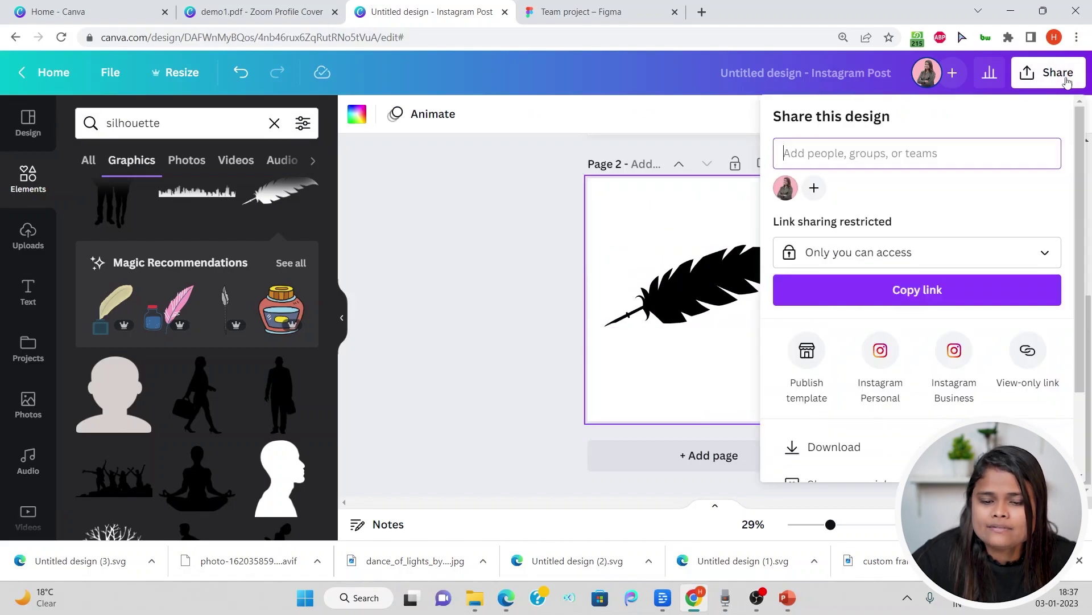
click(797, 446)
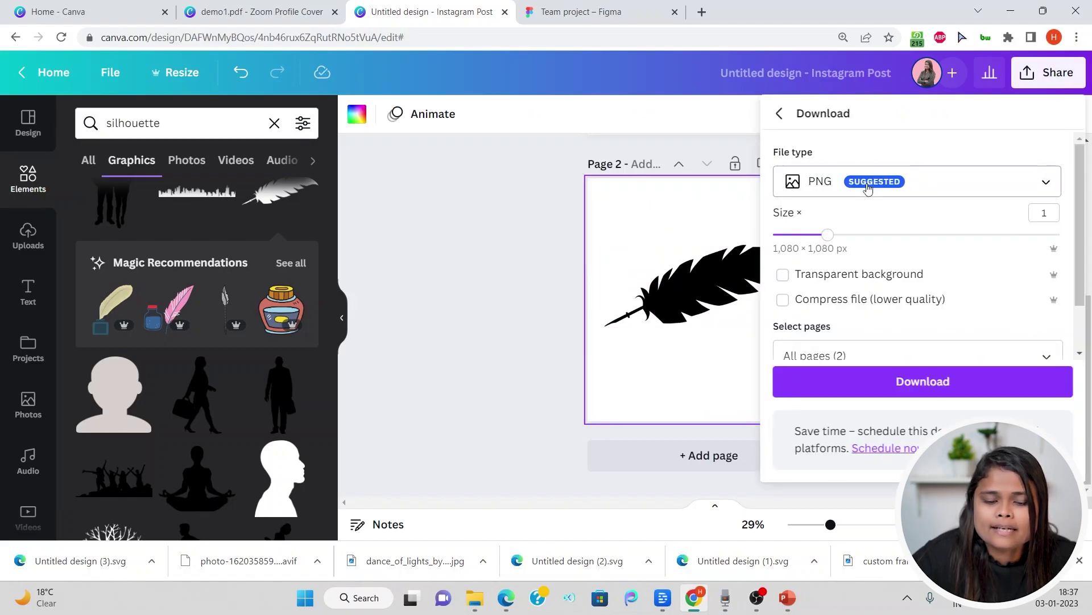
click(868, 187)
click(841, 279)
click(866, 272)
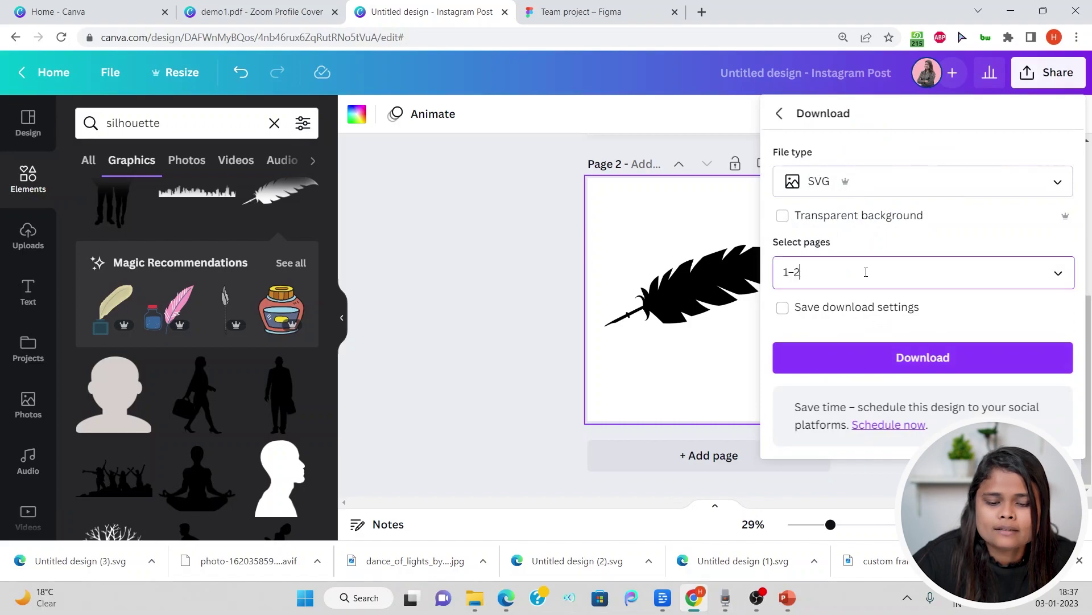
click(862, 318)
click(861, 407)
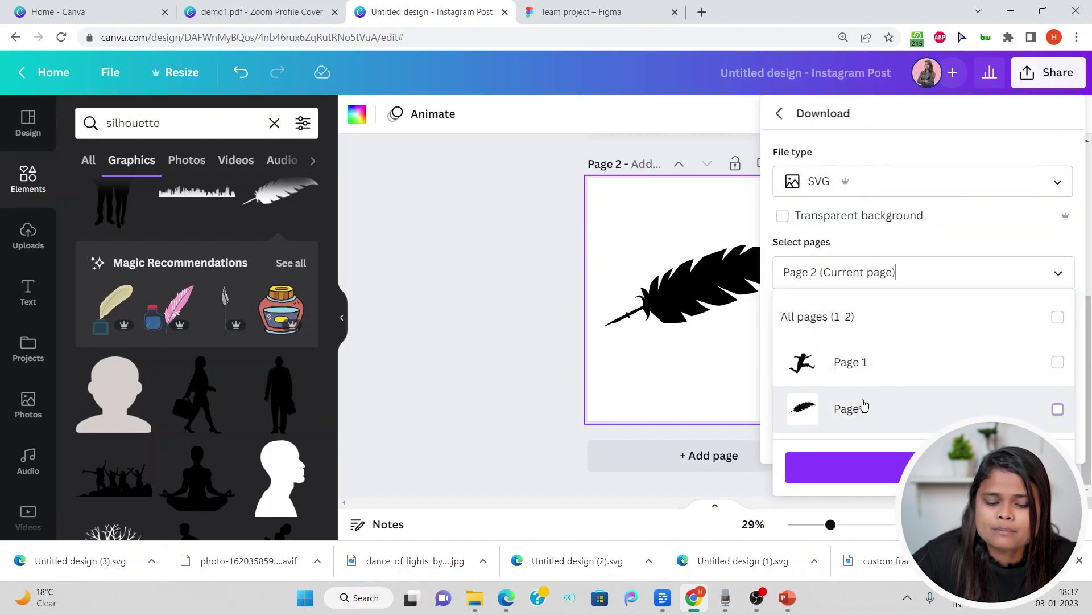
click(867, 467)
click(832, 365)
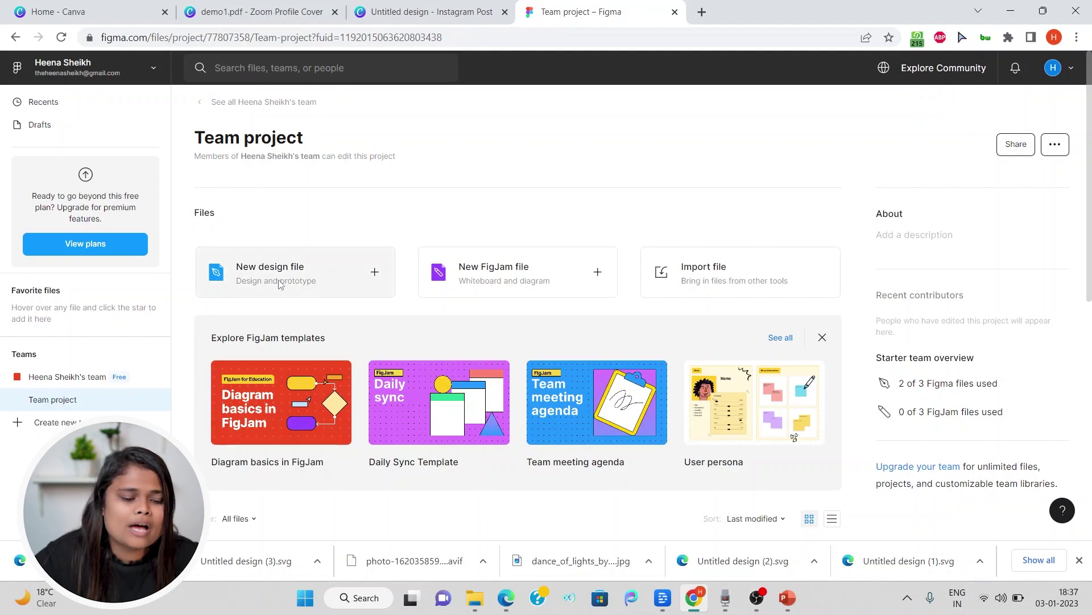
In a new Figma design file, import the Untitled design (4) feather SVG and select its group
click(320, 268)
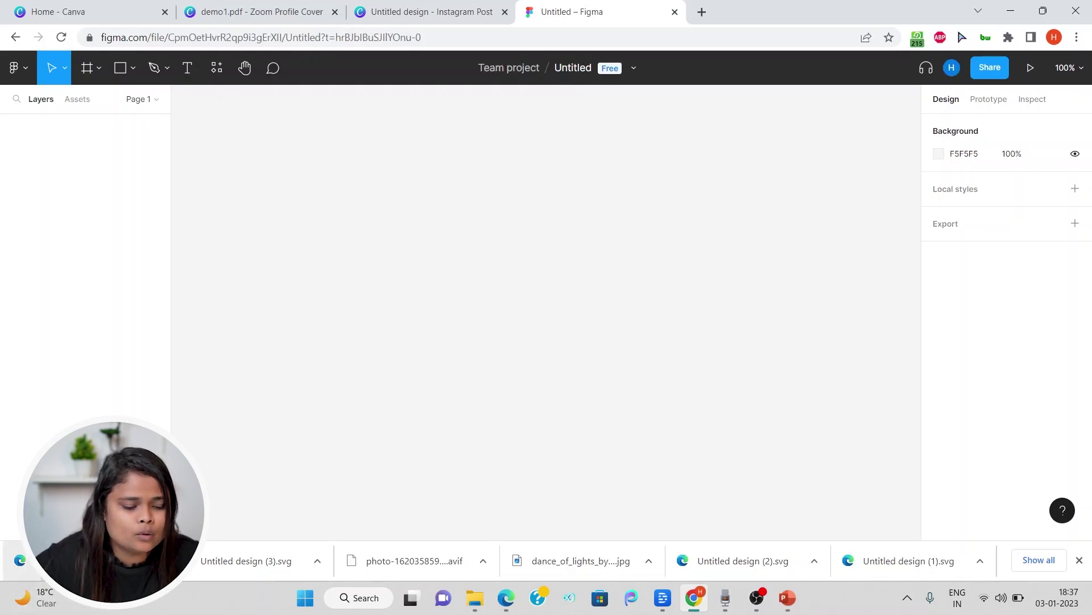
drag(457, 246, 483, 284)
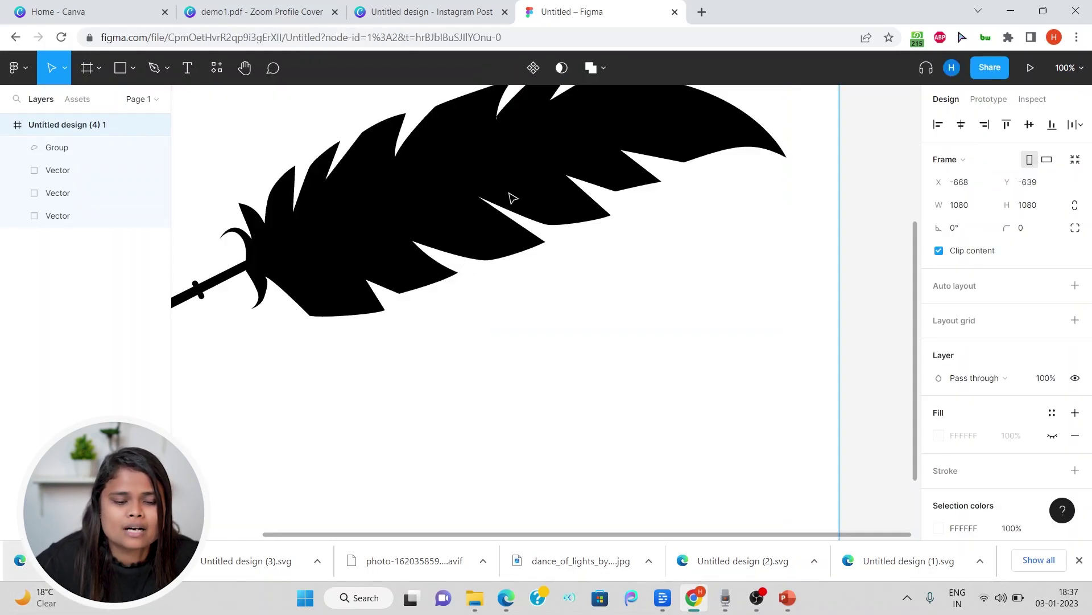
drag(510, 198, 598, 285)
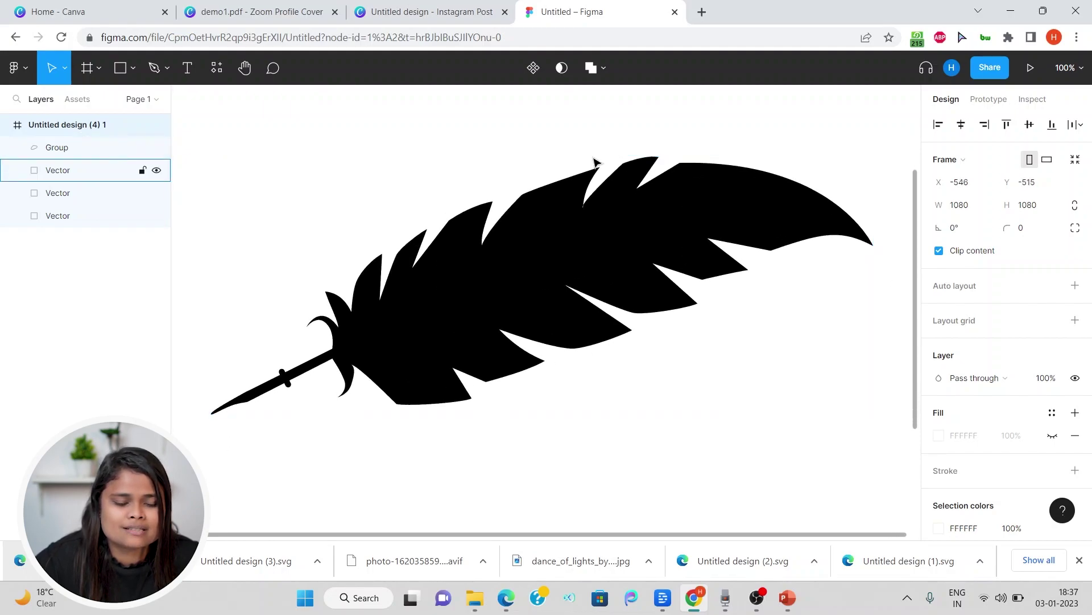
click(605, 220)
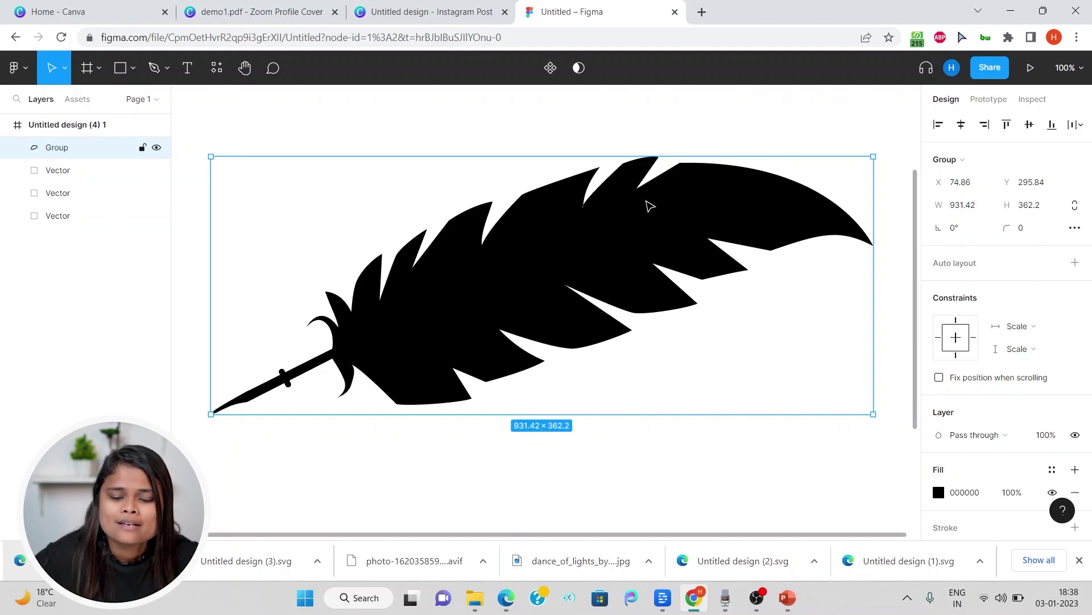
Change the feather's fill from Solid to the dance_of_lights image from Downloads
scroll(987, 359, down, 3)
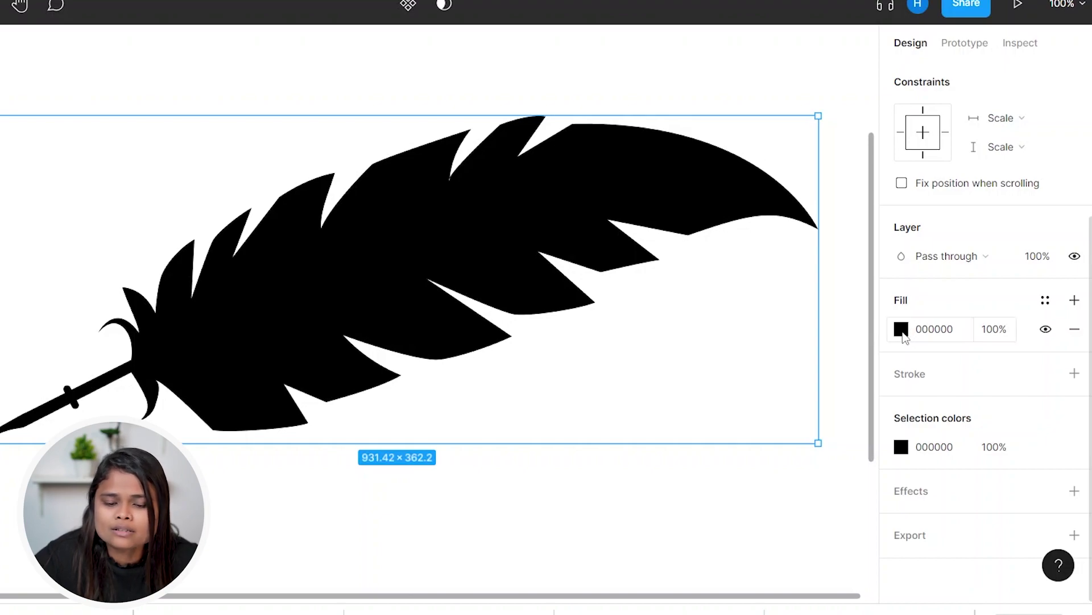
click(902, 330)
click(735, 143)
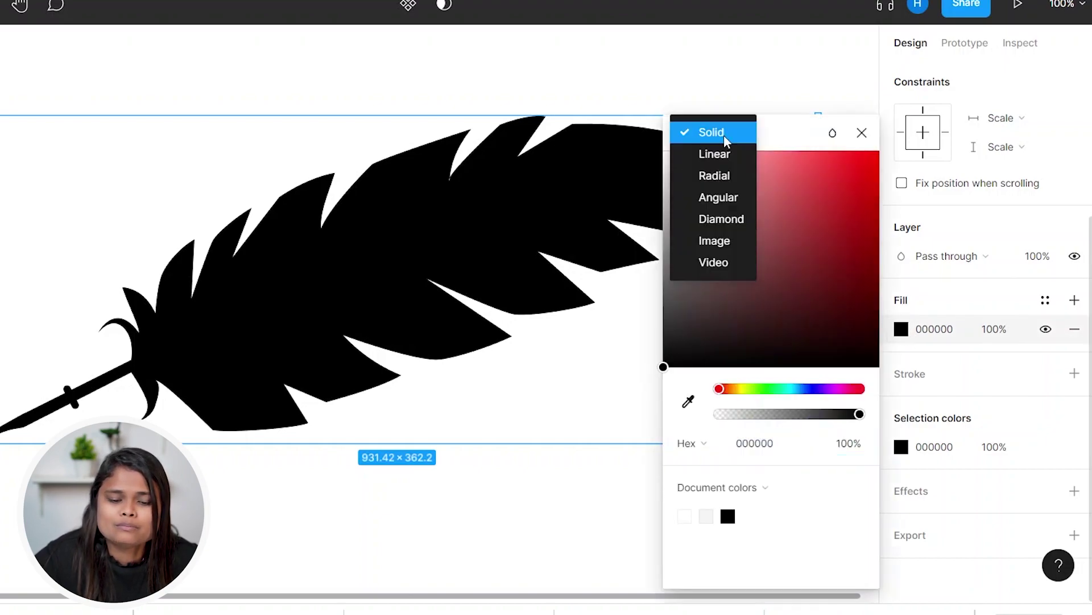
click(722, 243)
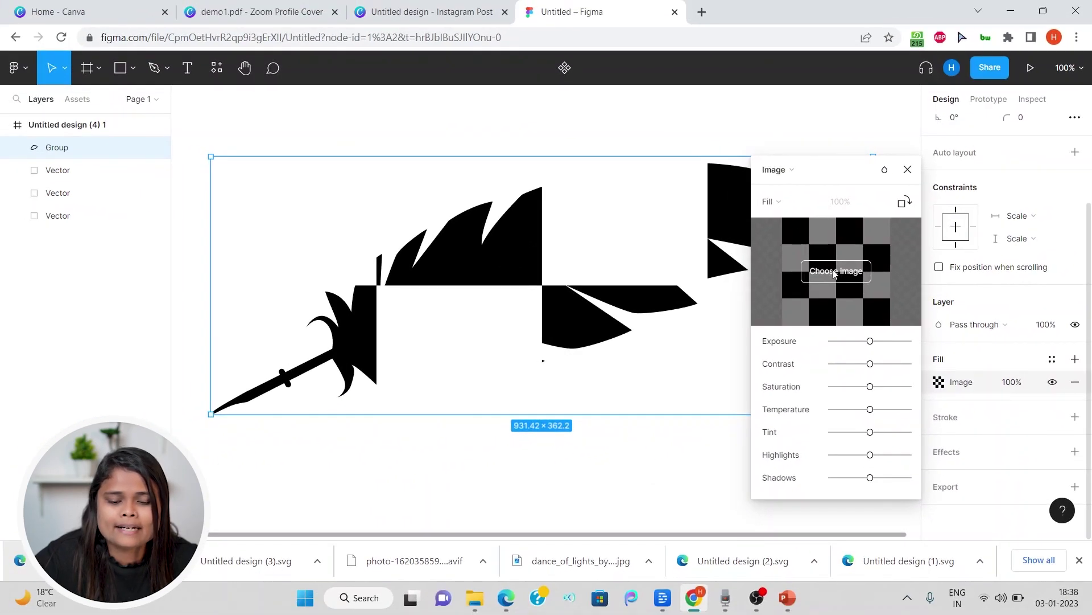
click(834, 273)
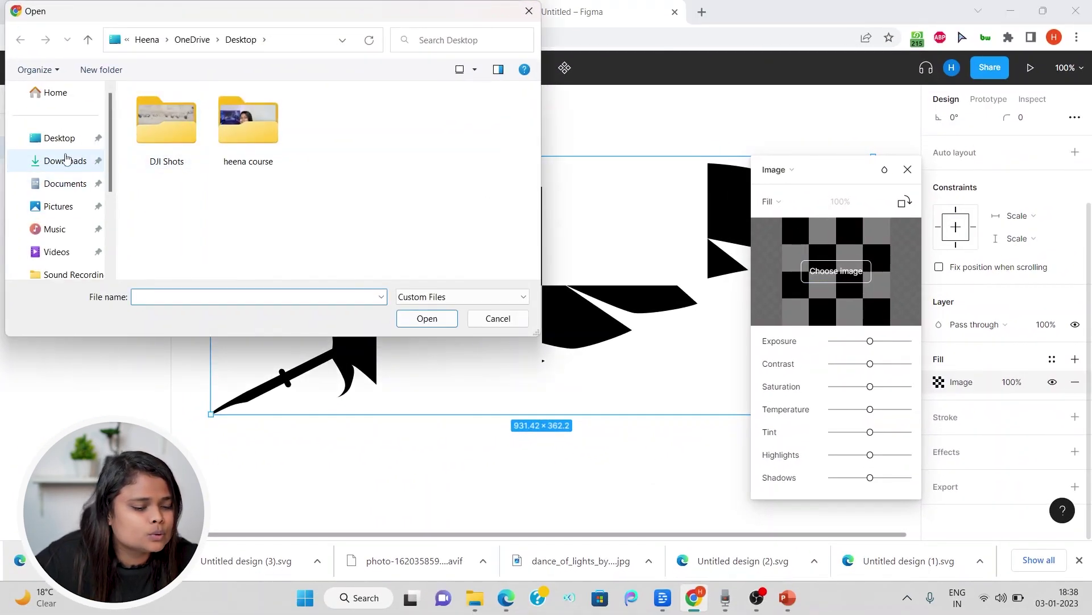
click(66, 161)
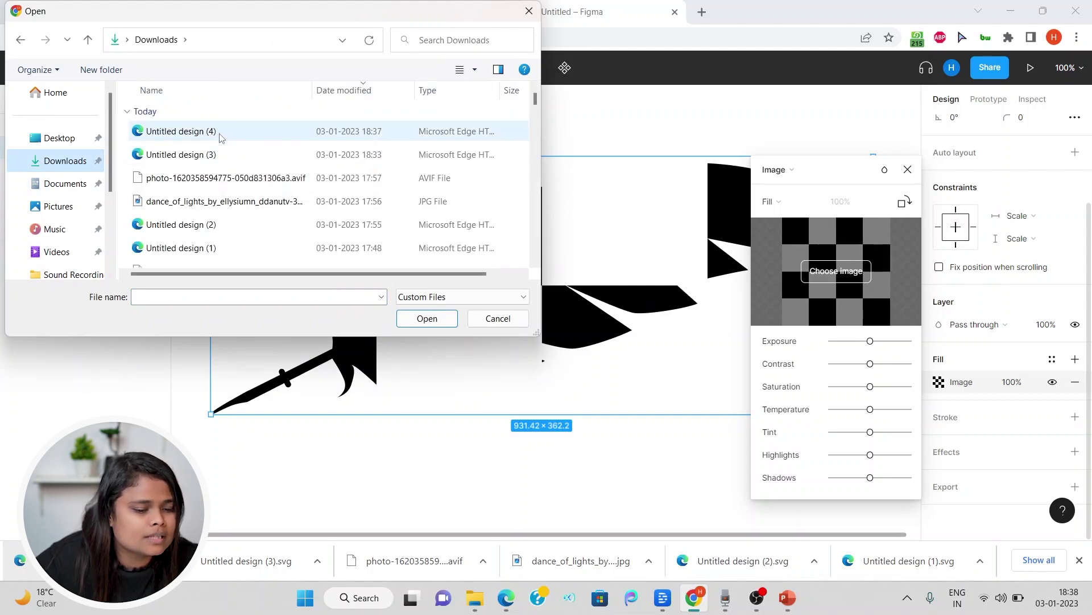
click(223, 180)
click(296, 201)
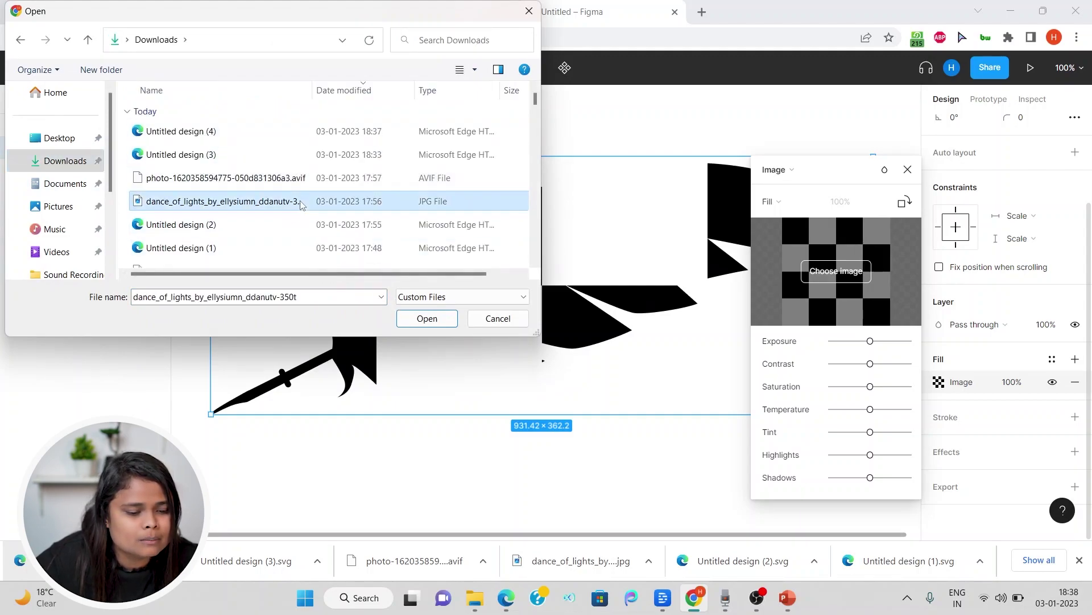
click(427, 318)
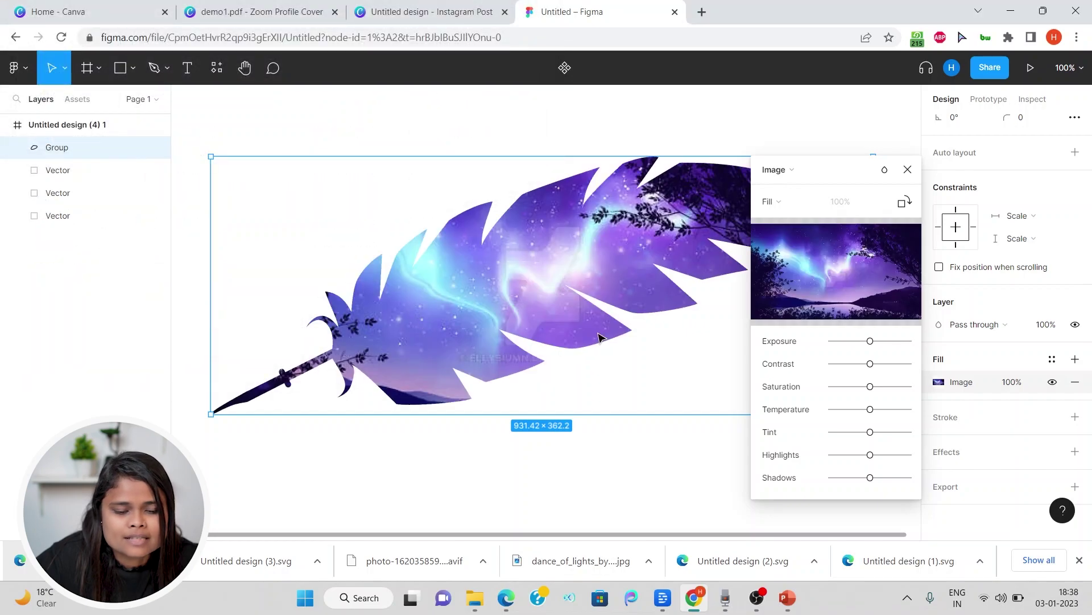
click(907, 169)
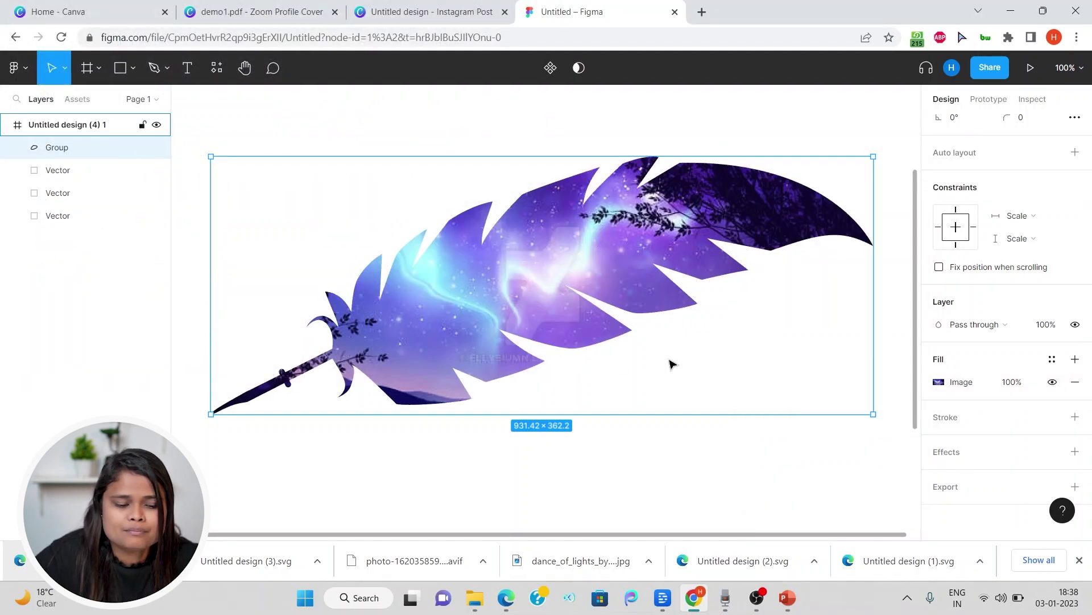
Add a PDF export setting and export the feather group
click(1075, 487)
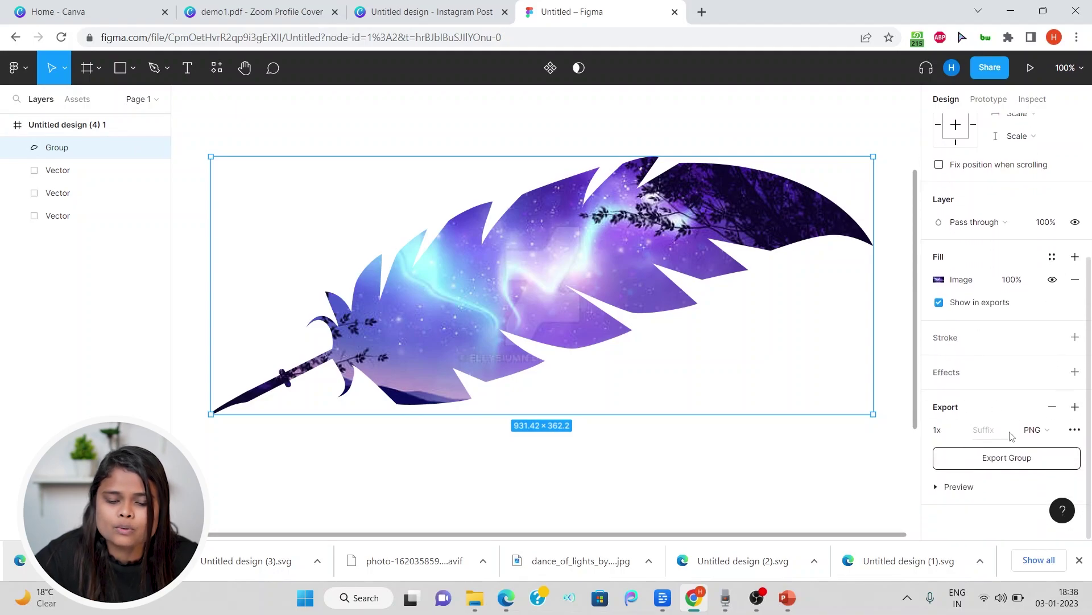
click(1038, 431)
click(1050, 478)
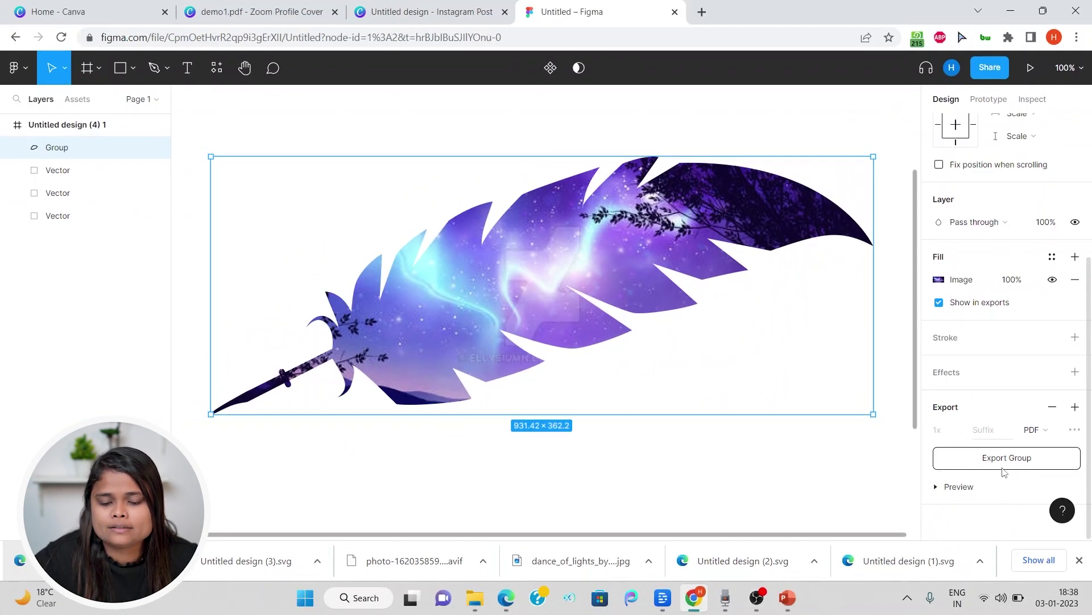
click(1000, 458)
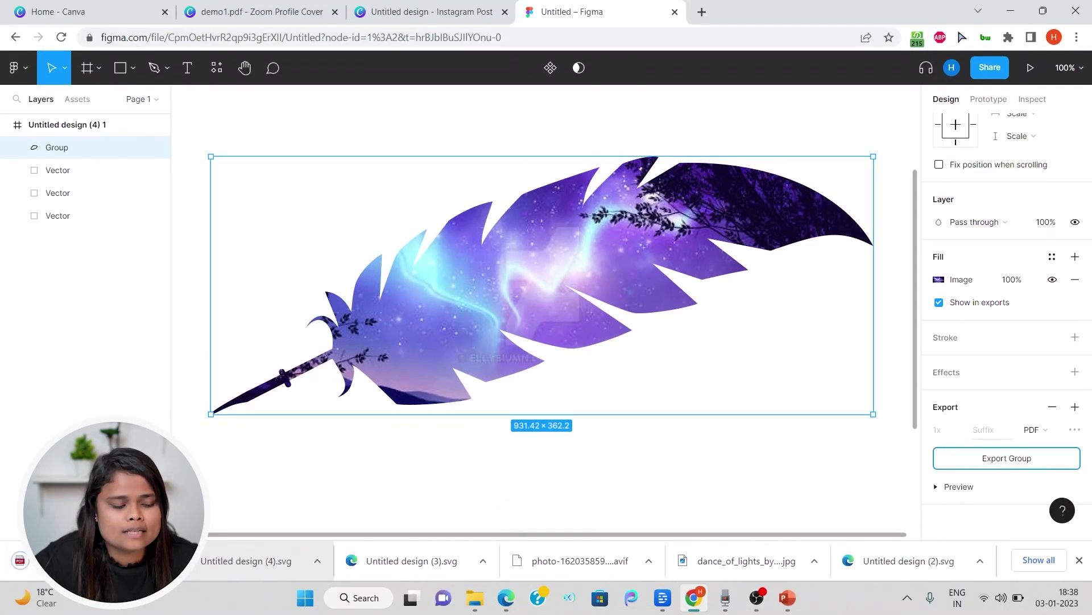
Import Group (1).pdf from Downloads via Canva's Create a design menu and open it
click(250, 11)
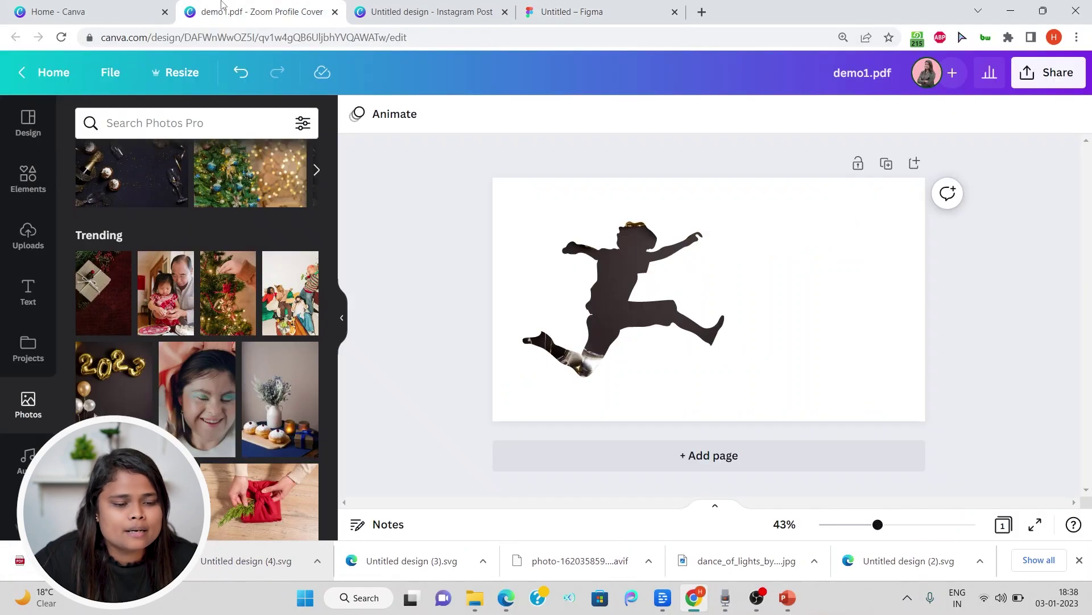
click(85, 12)
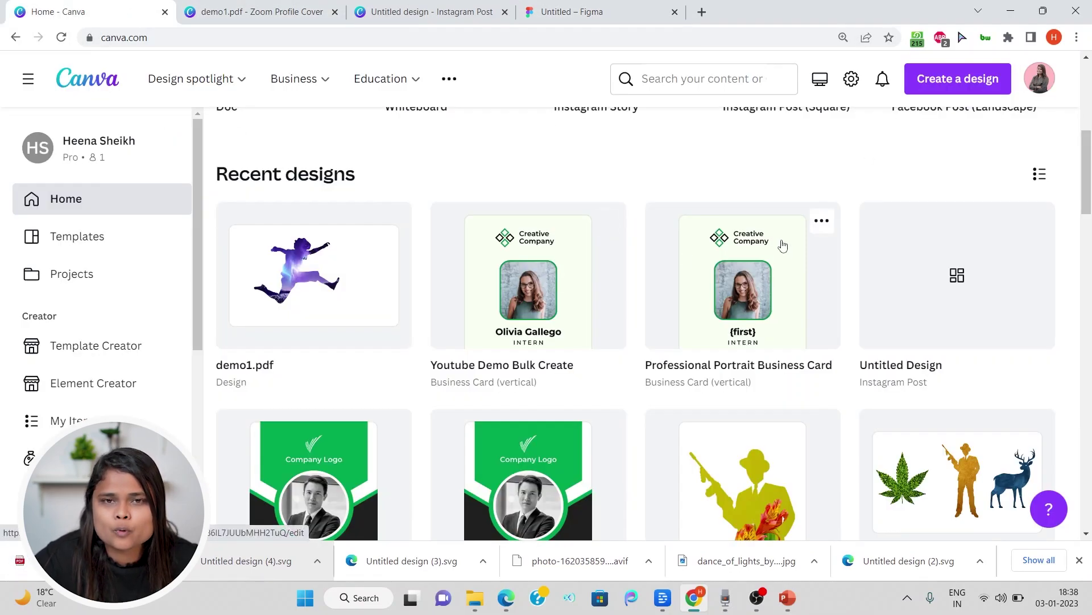
click(989, 84)
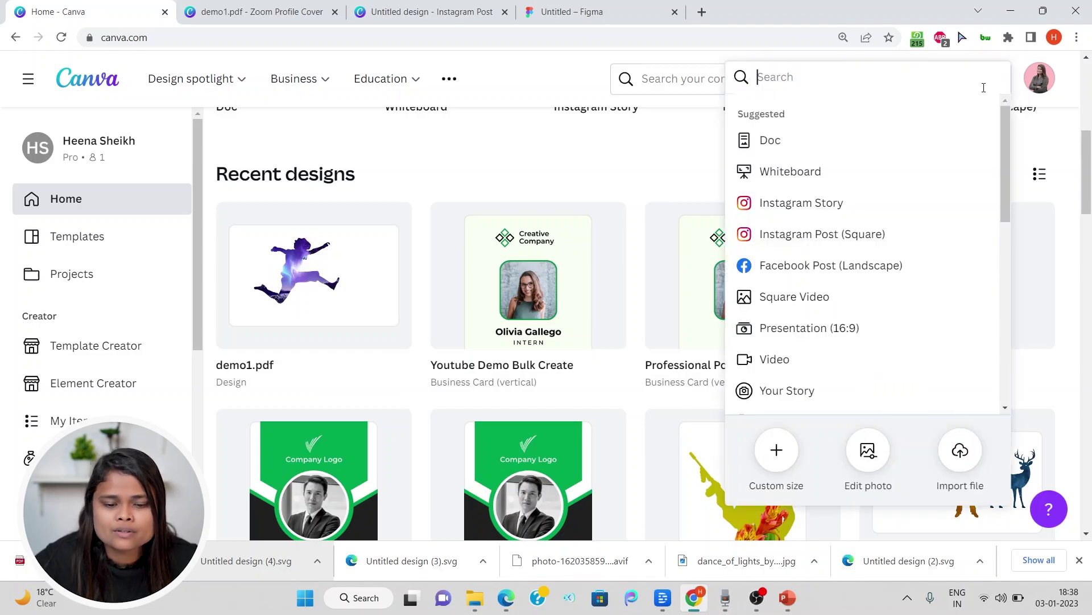
click(962, 451)
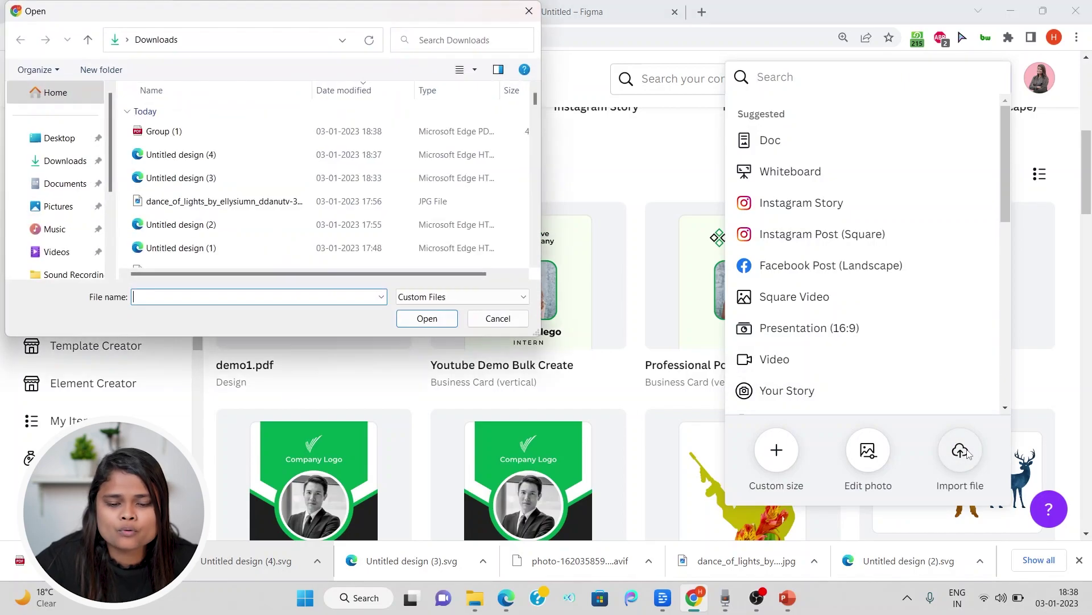
click(165, 131)
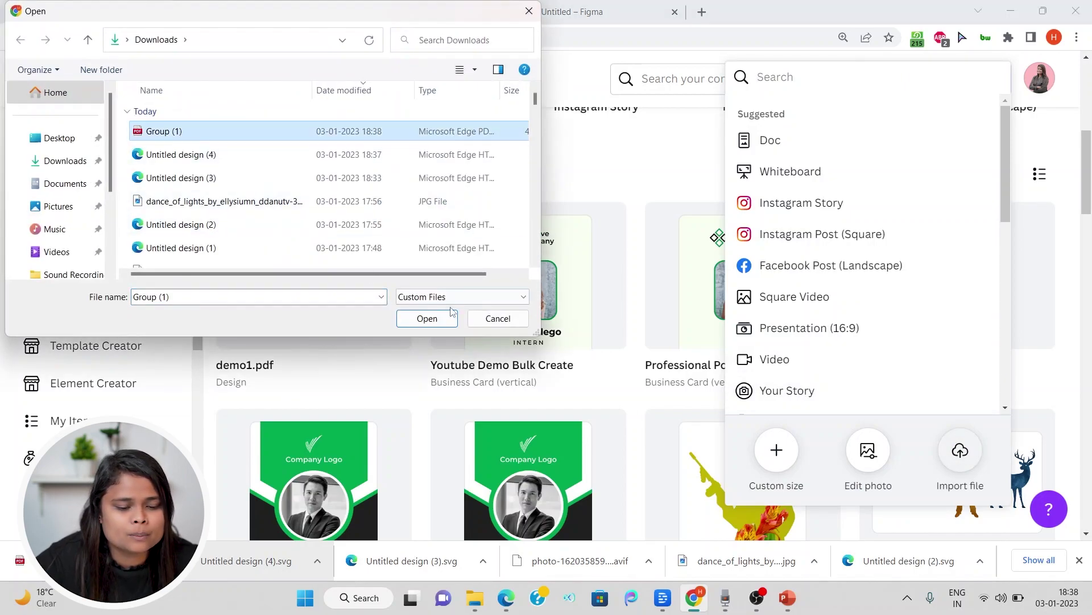
click(416, 323)
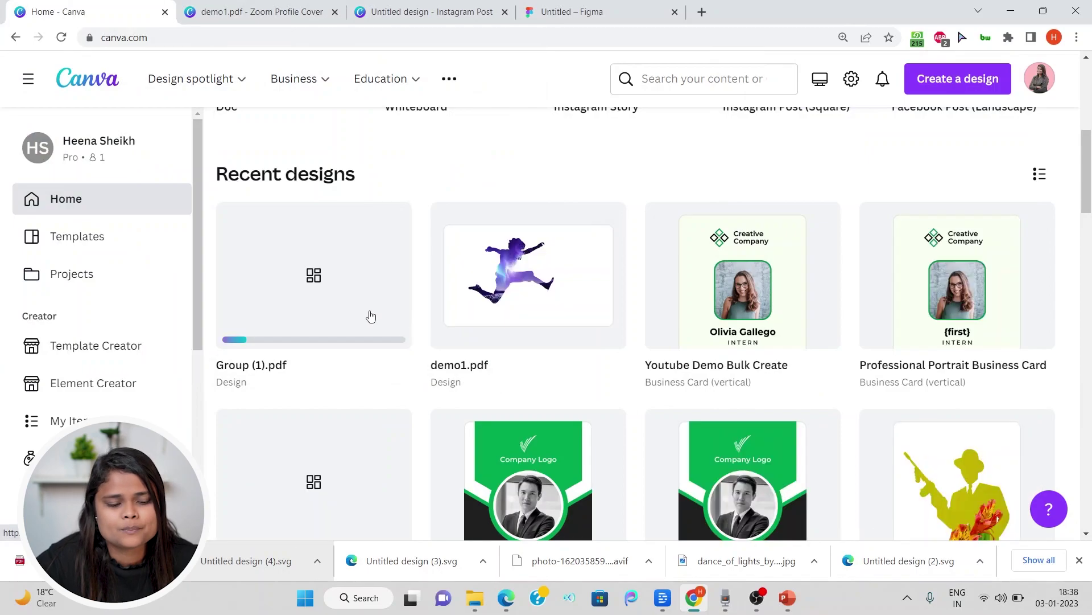
click(333, 269)
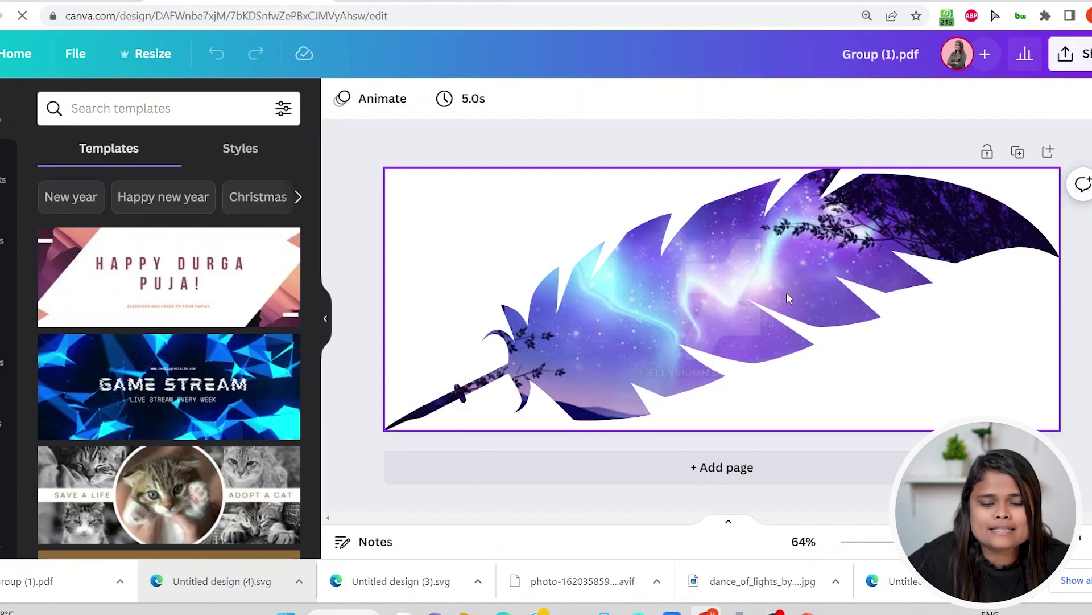
Shrink the feather and move it left and down on the page
click(786, 302)
drag(382, 431, 651, 324)
drag(753, 248, 609, 288)
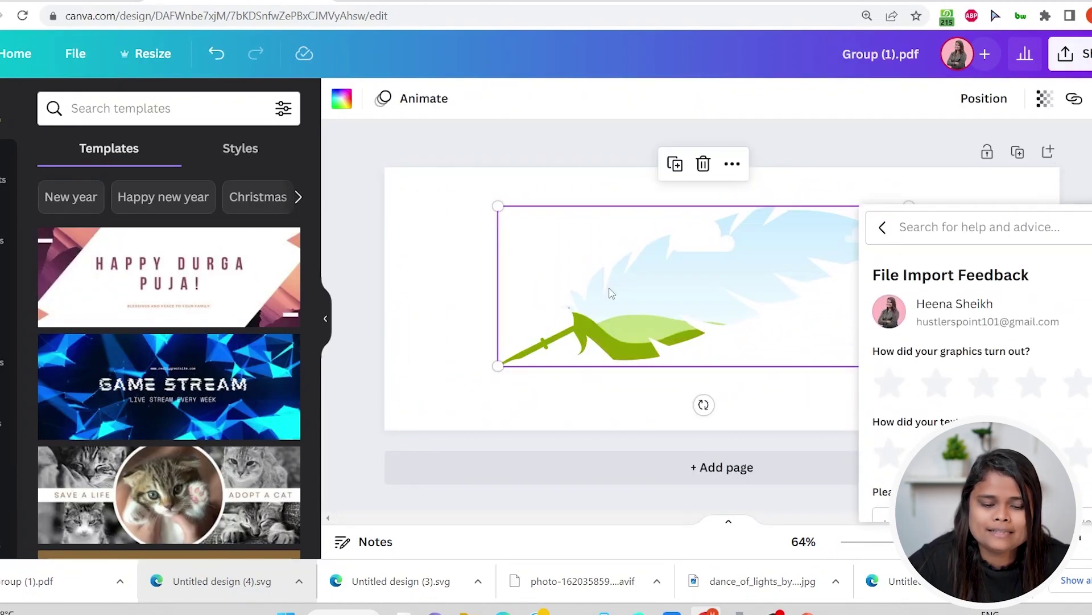
Search Photos for 'green', fill the feather with a dark green leaves photo, and reposition it
click(5, 364)
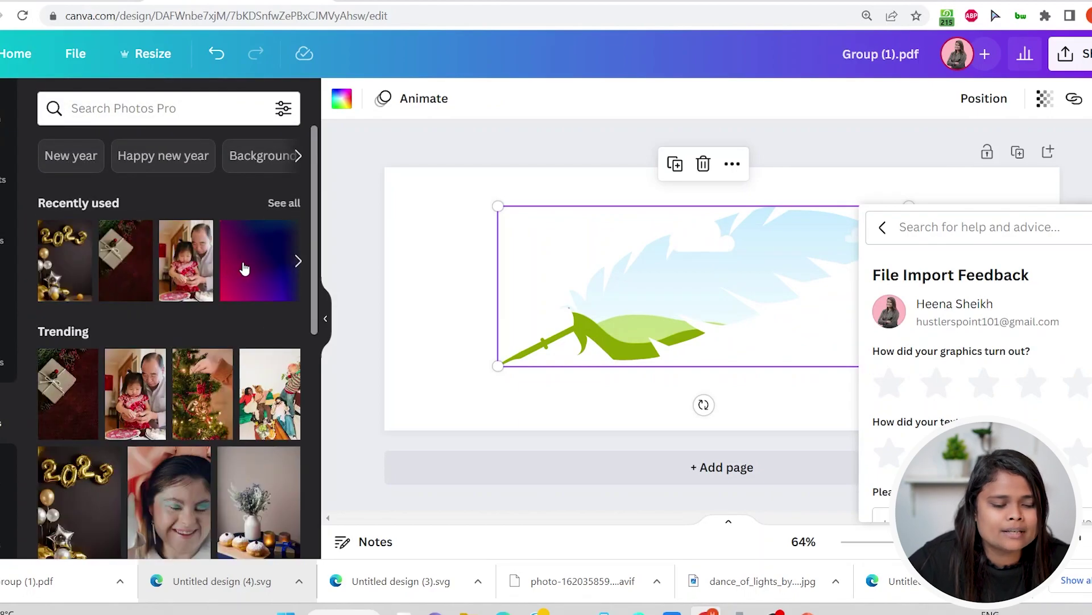
click(244, 268)
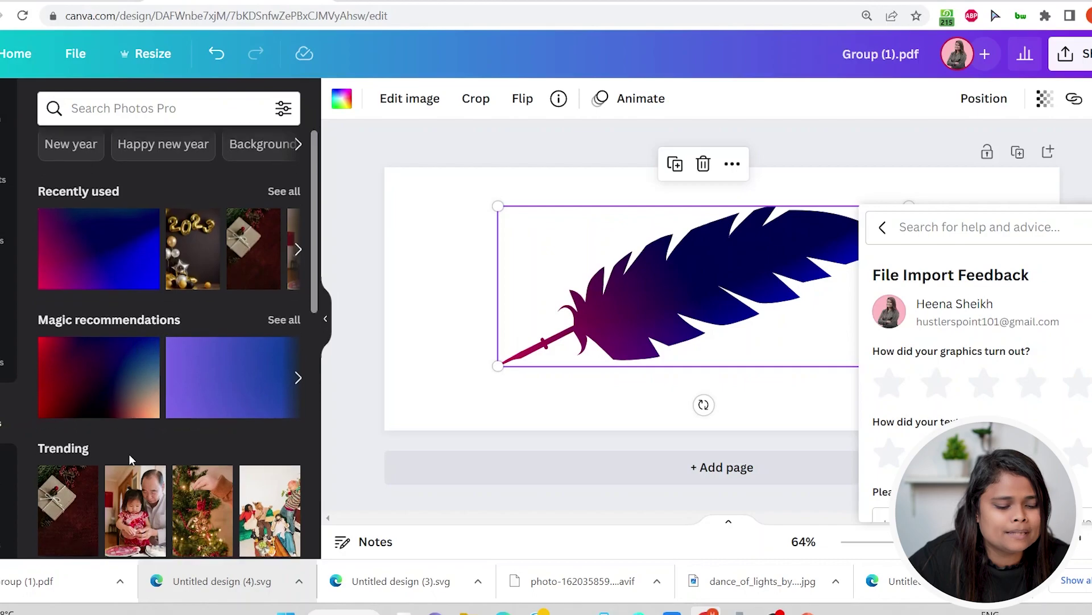
scroll(130, 459, down, 3)
click(141, 109)
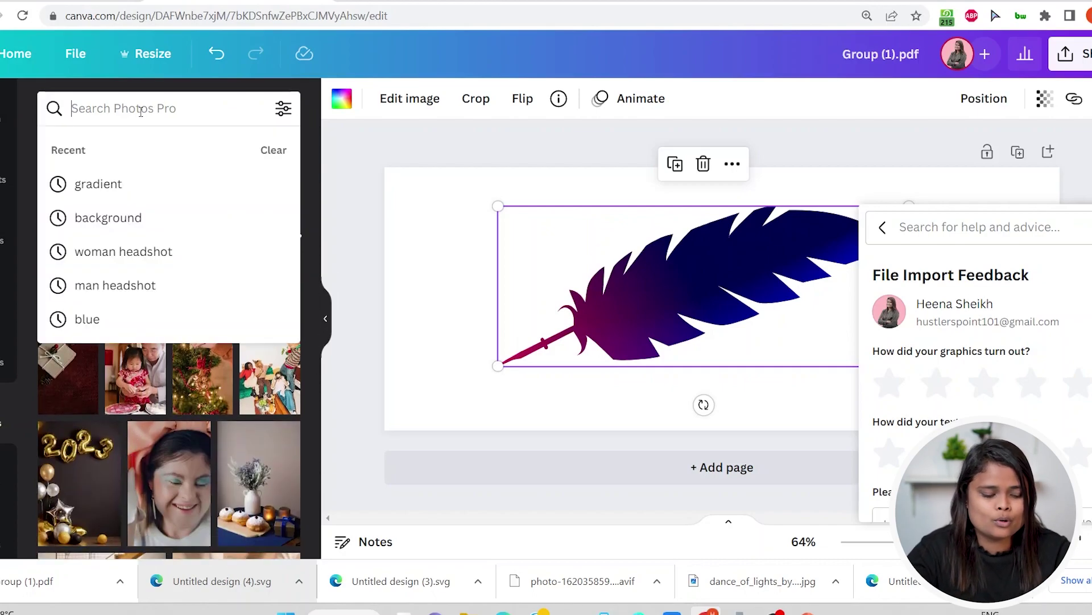
text(green)
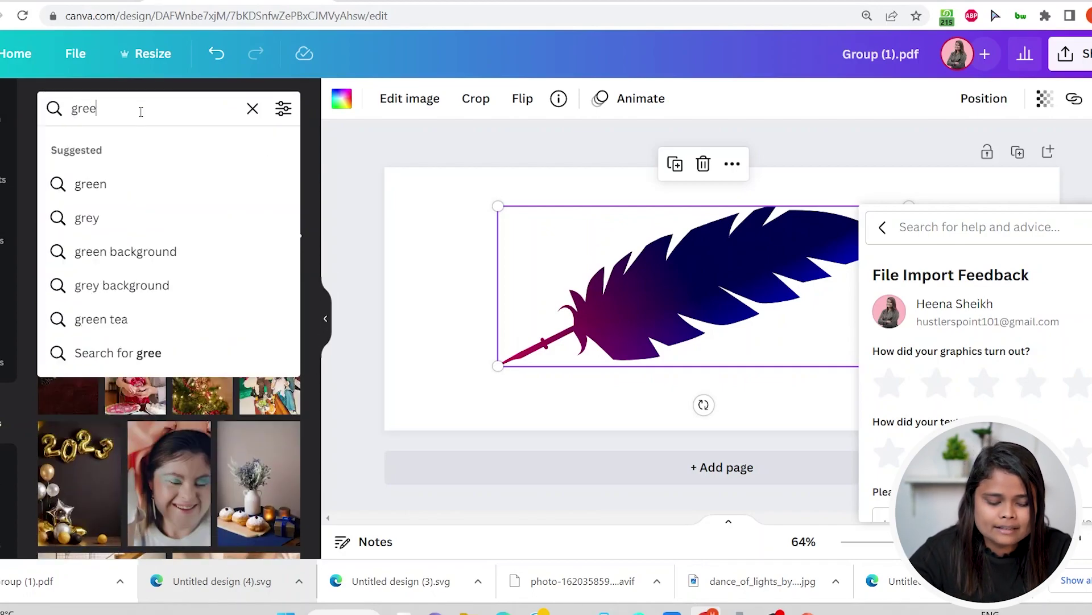
key(Return)
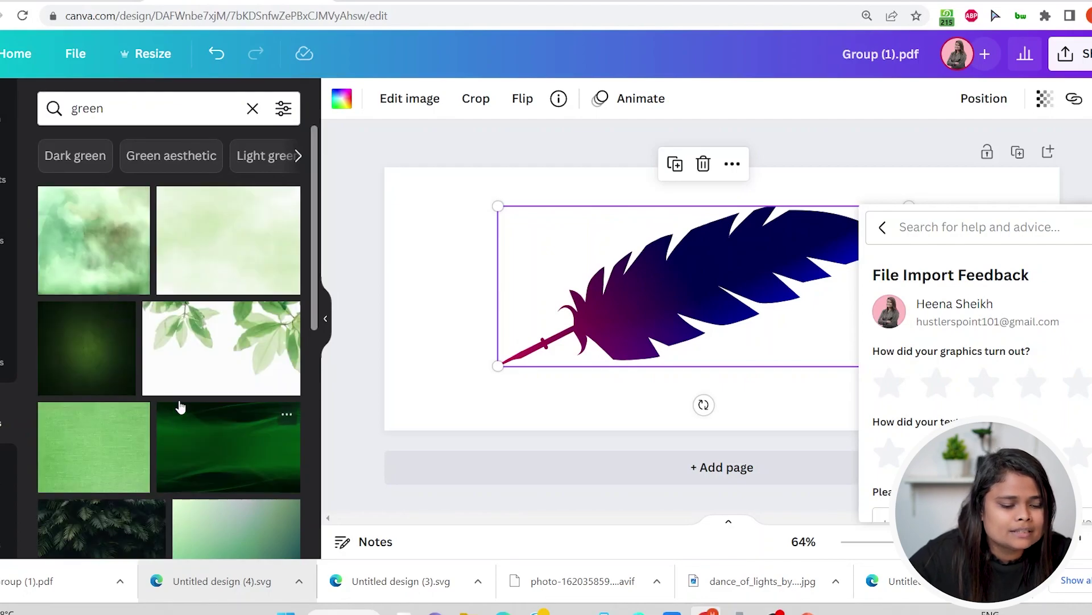
scroll(181, 387, down, 3)
scroll(184, 360, down, 1)
drag(113, 313, 797, 319)
drag(143, 399, 740, 308)
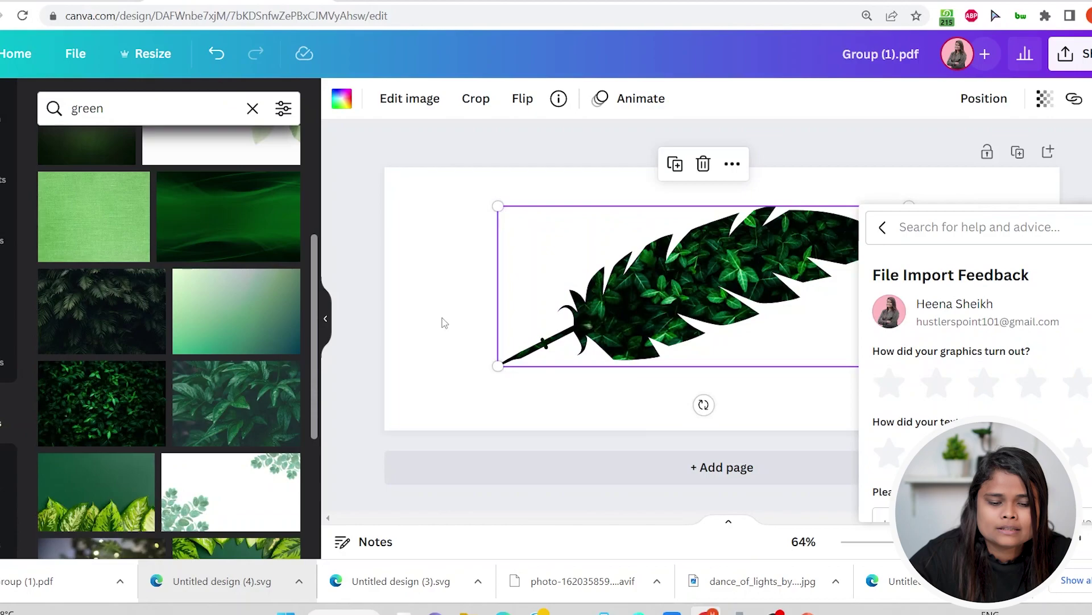
click(442, 320)
drag(813, 285, 769, 272)
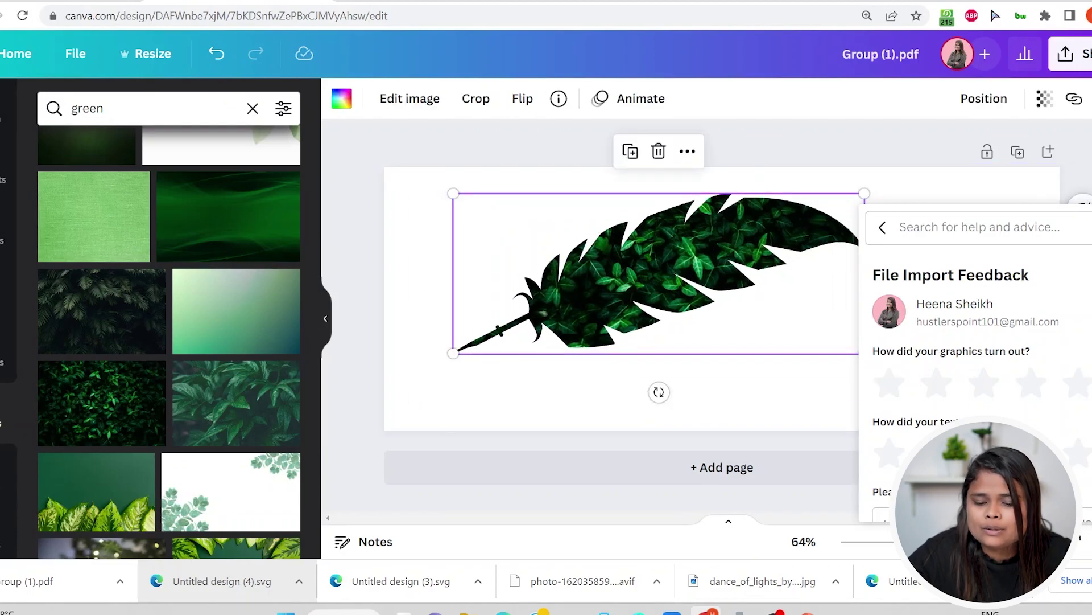